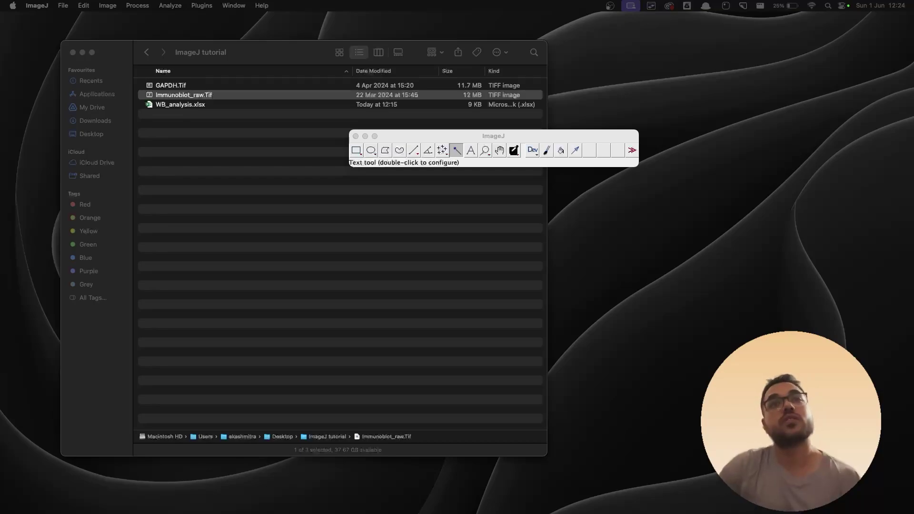
# - Select Immunoblot_raw.Tif in Finder and drag it onto the ImageJ toolbar to open it
pyautogui.click(175, 97)
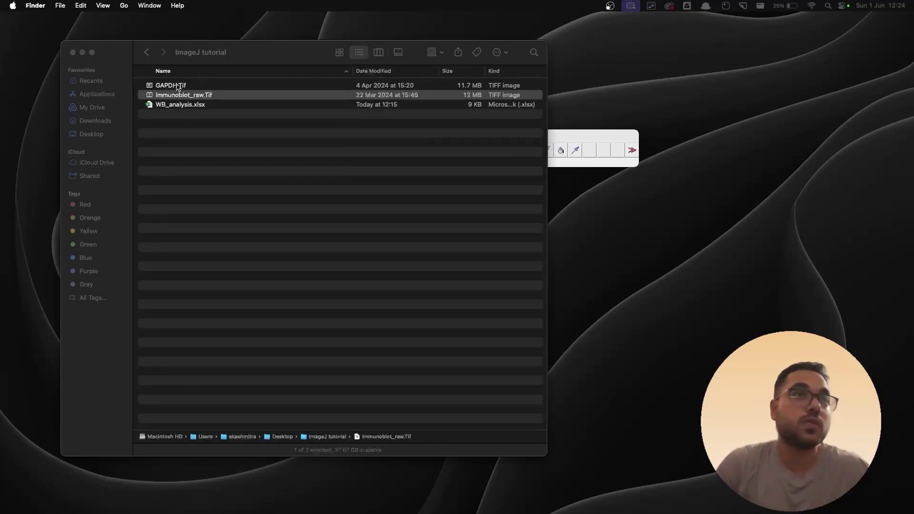
pyautogui.press('Up')
pyautogui.press('Down')
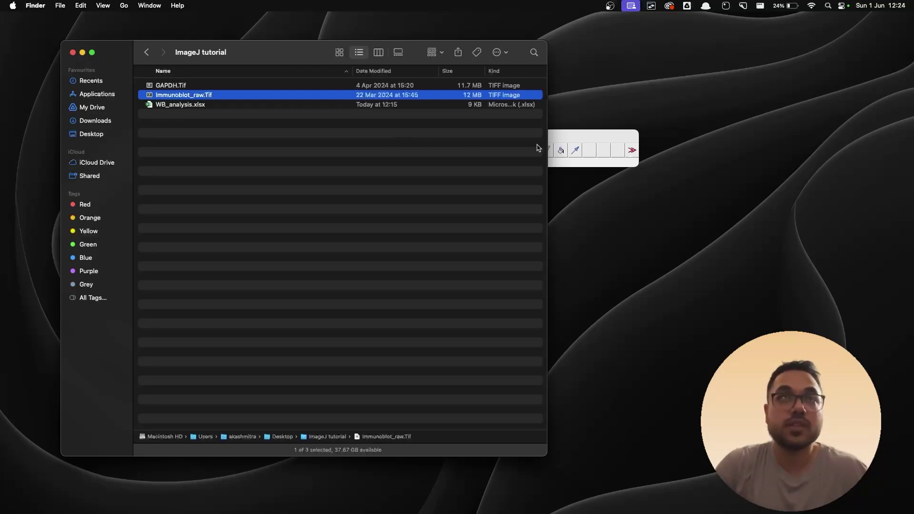
pyautogui.click(587, 139)
pyautogui.moveTo(546, 139); pyautogui.dragTo(642, 140)
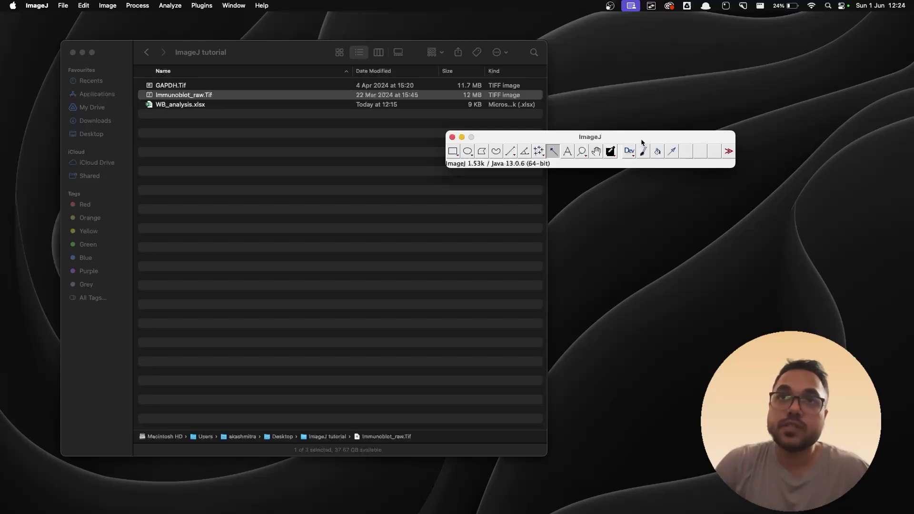
pyautogui.moveTo(641, 142); pyautogui.dragTo(578, 155)
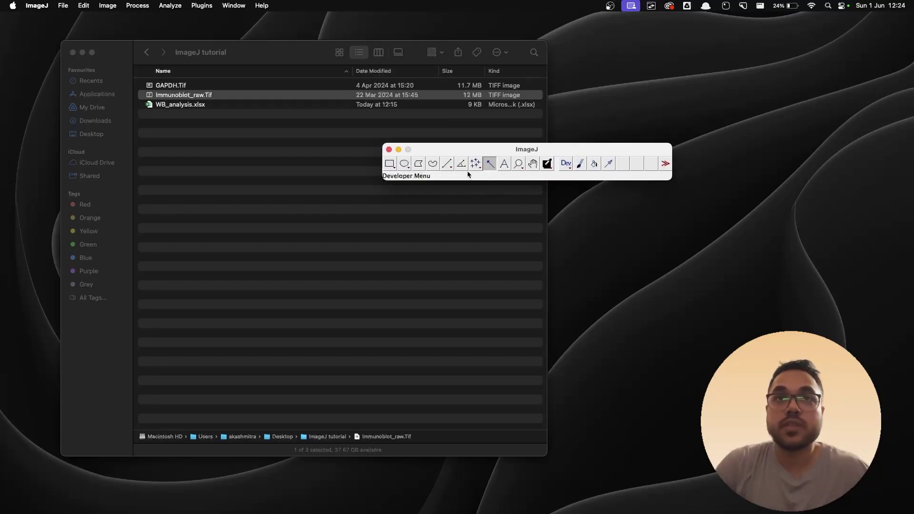
pyautogui.moveTo(564, 149); pyautogui.dragTo(629, 133)
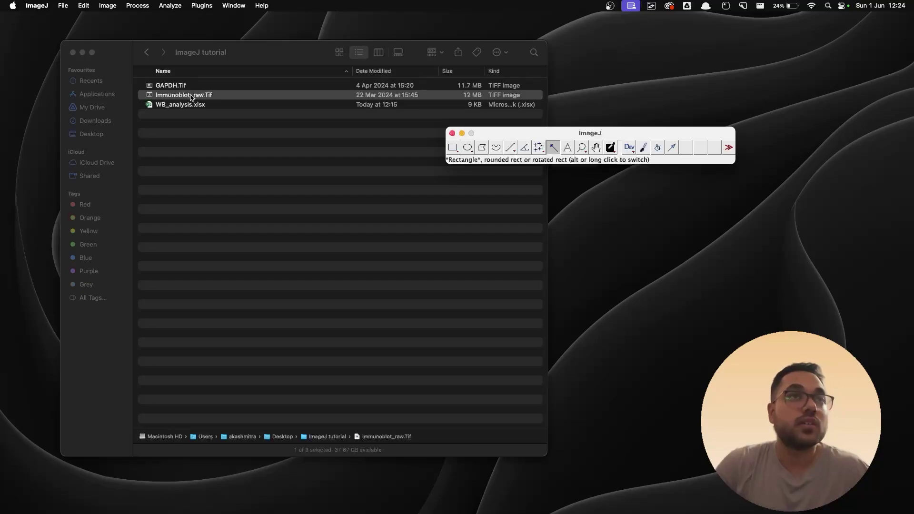
pyautogui.moveTo(191, 97); pyautogui.dragTo(511, 163)
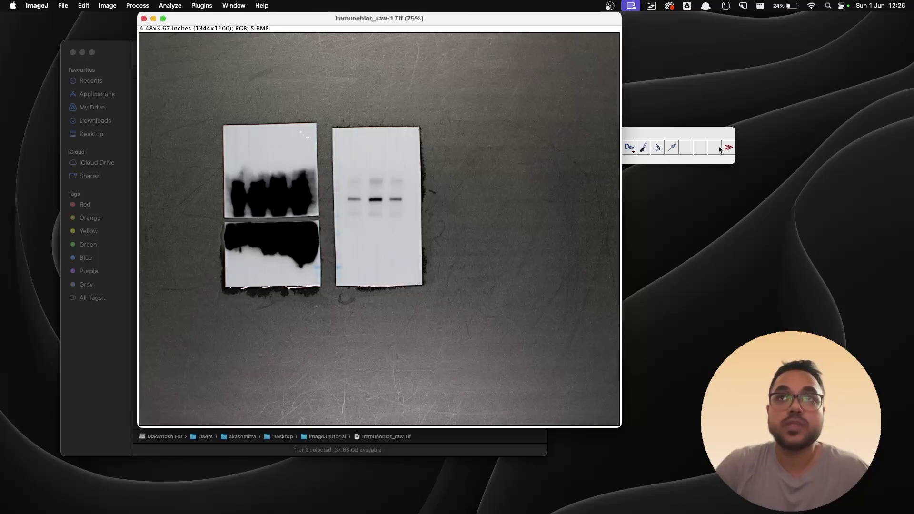
# - Crop the scan to a rectangle around the three bands of the right-hand blot
pyautogui.click(675, 135)
pyautogui.moveTo(617, 136); pyautogui.dragTo(709, 132)
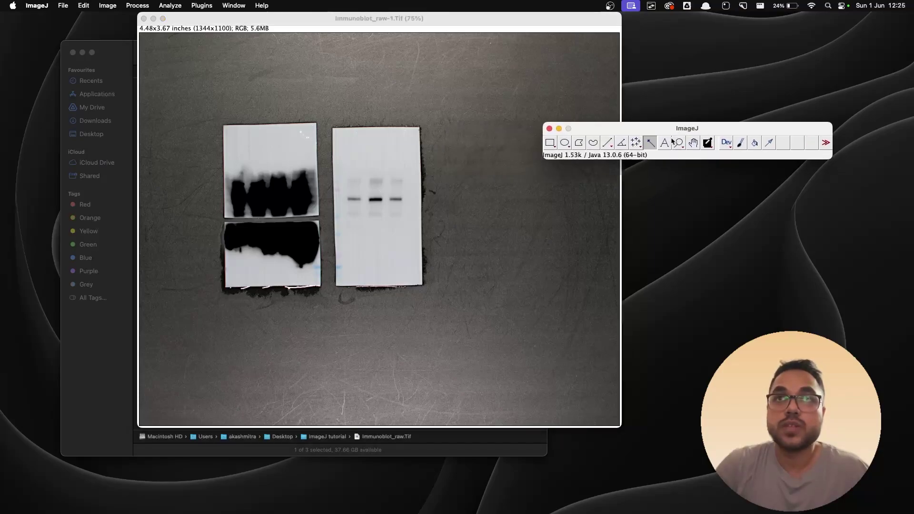
pyautogui.click(551, 144)
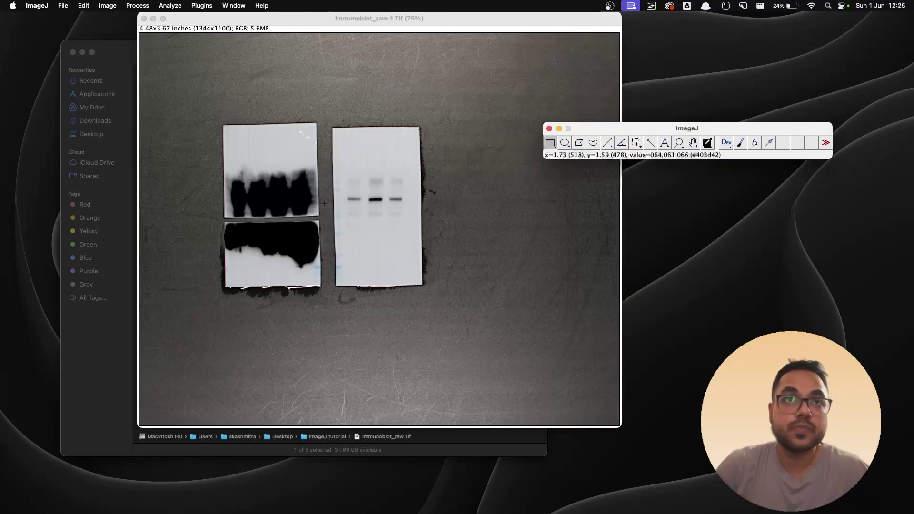
pyautogui.moveTo(342, 184)
pyautogui.mouseDown()
pyautogui.moveTo(369, 217)
pyautogui.moveTo(408, 216)
pyautogui.mouseUp()
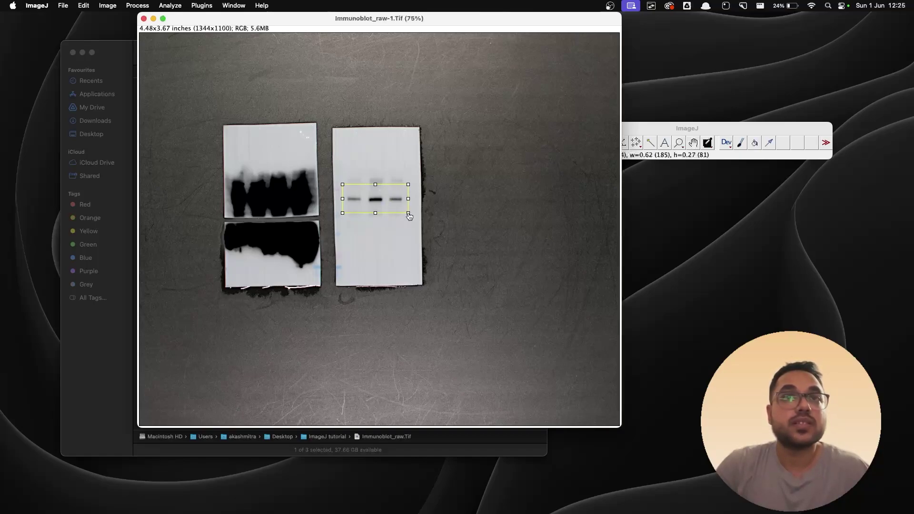
pyautogui.click(108, 5)
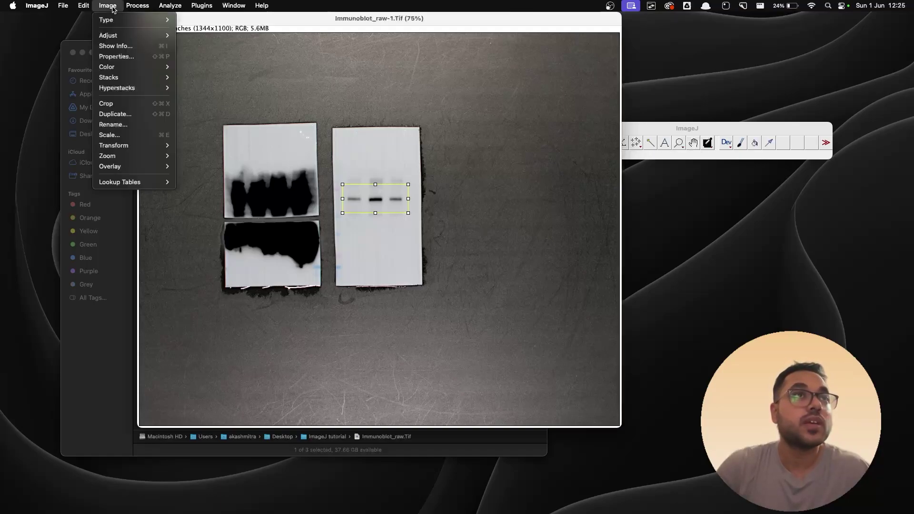
pyautogui.click(125, 104)
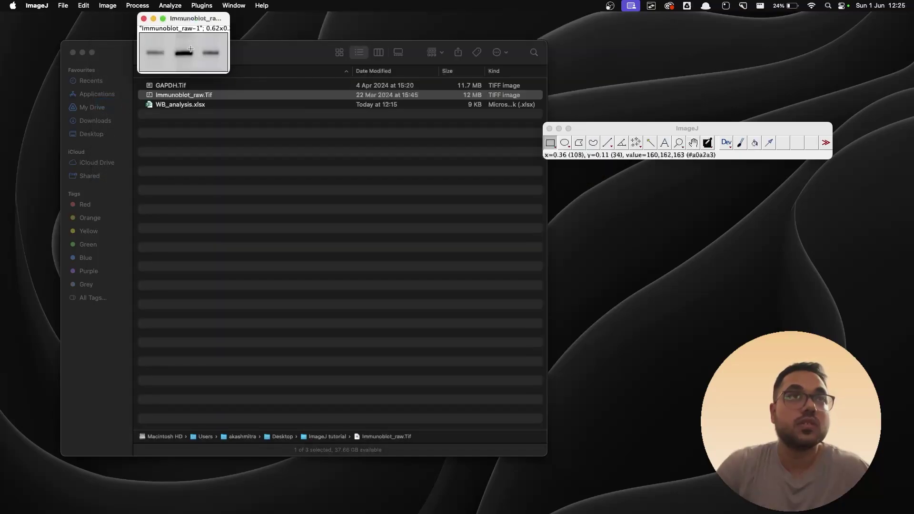
# - Centre the cropped strip, zoom it to 200%, and draw a rectangle around the leftmost band
pyautogui.moveTo(175, 18); pyautogui.dragTo(341, 206)
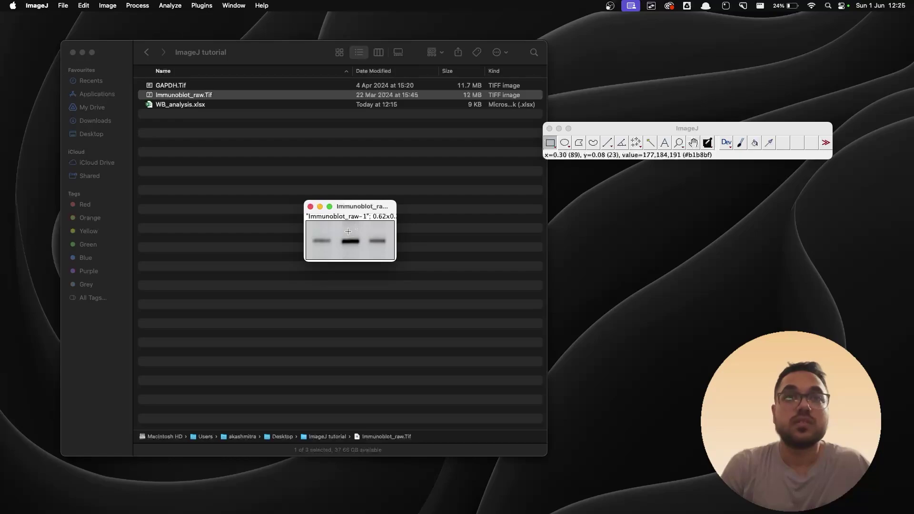
pyautogui.press('+')
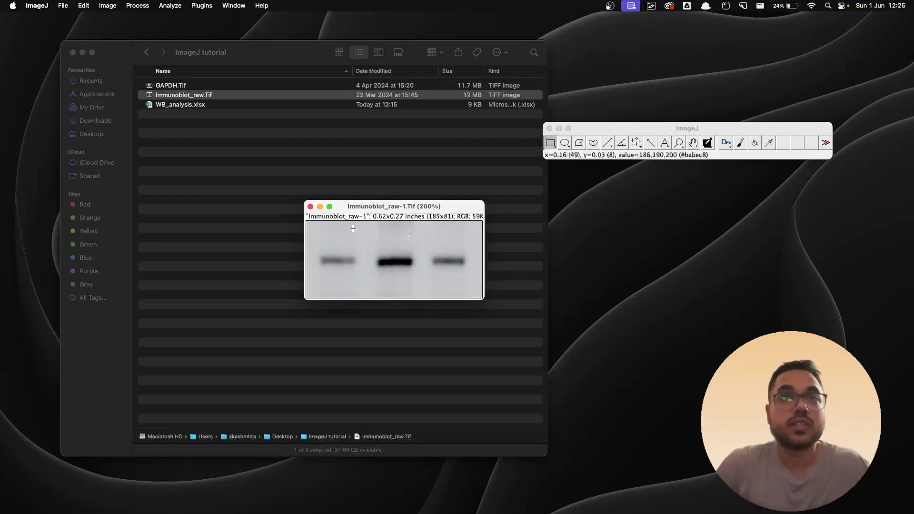
pyautogui.moveTo(380, 208); pyautogui.dragTo(390, 141)
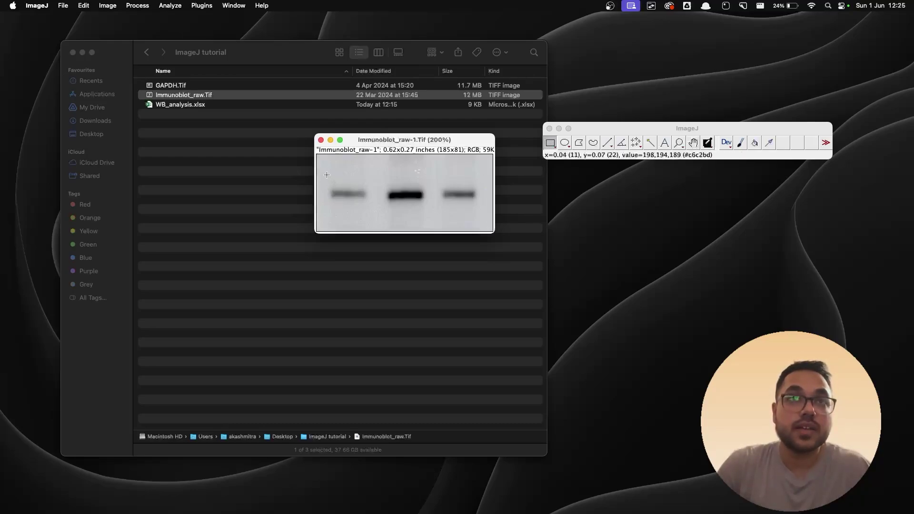
pyautogui.moveTo(327, 175); pyautogui.dragTo(370, 213)
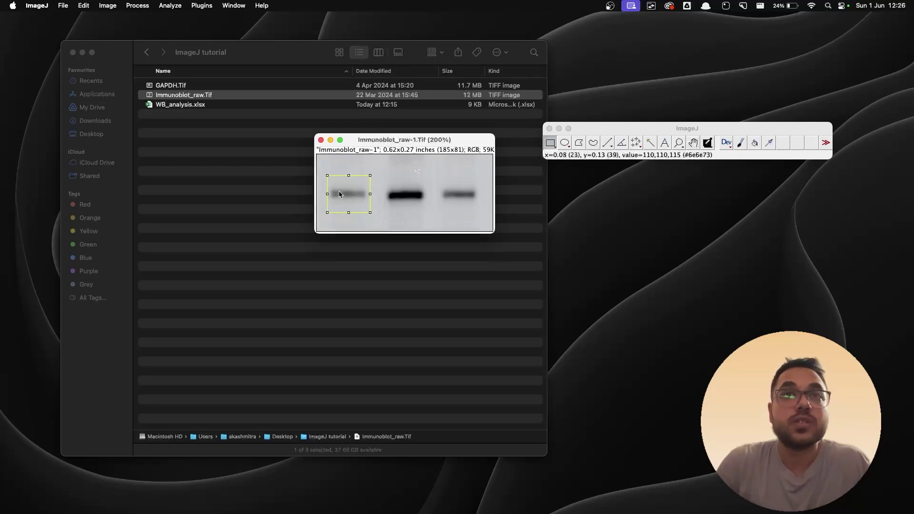
# - Set the left band as the first lane, then shift the box to mark middle and right bands as lanes 2 and 3
pyautogui.click(179, 9)
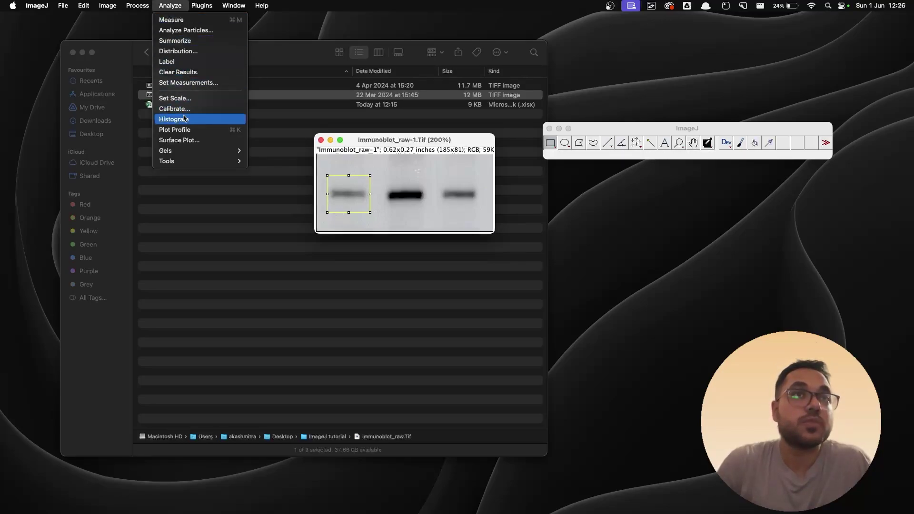
pyautogui.moveTo(185, 151)
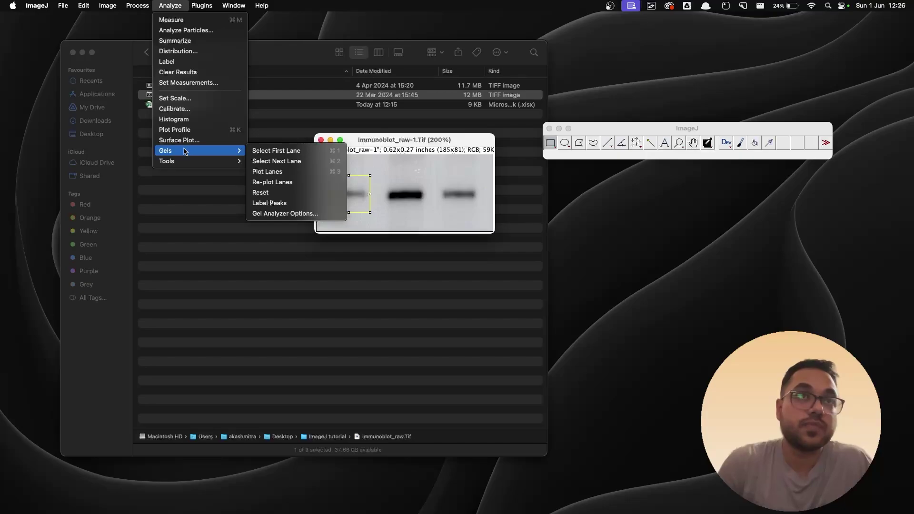
pyautogui.click(281, 154)
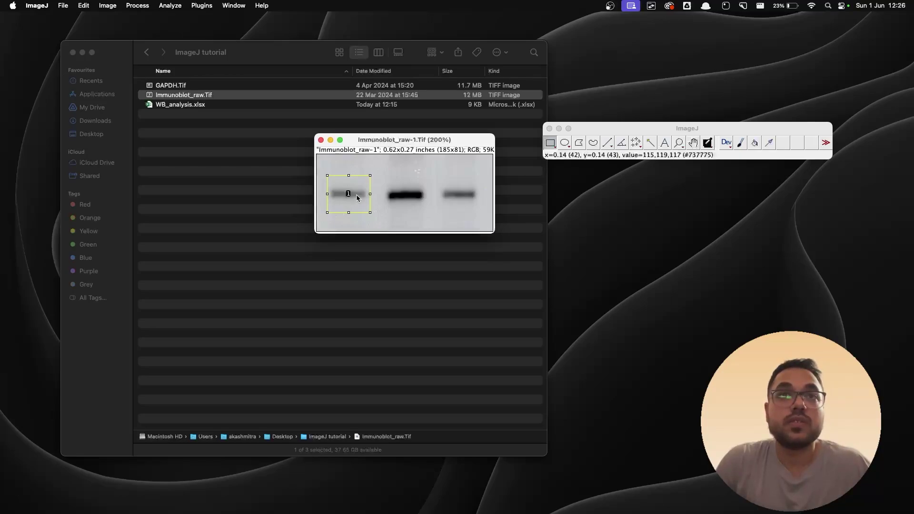
pyautogui.moveTo(357, 198); pyautogui.dragTo(414, 199)
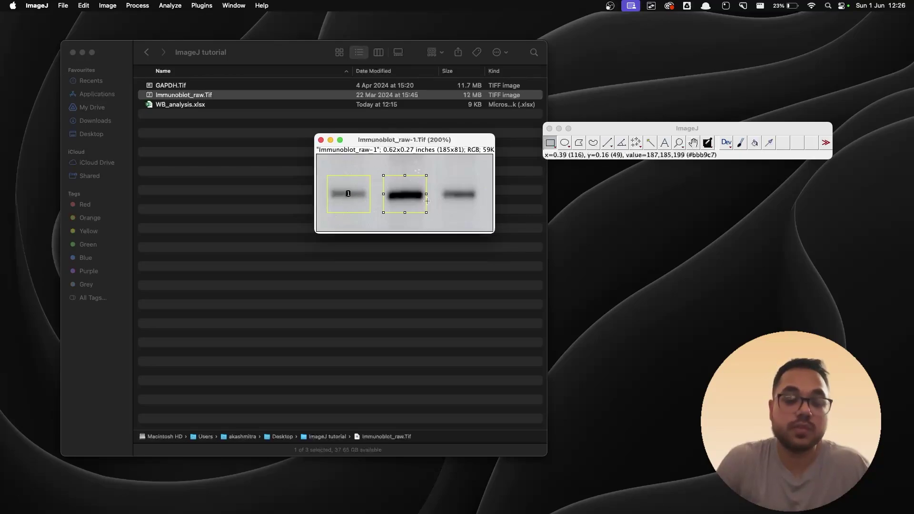
pyautogui.press('2')
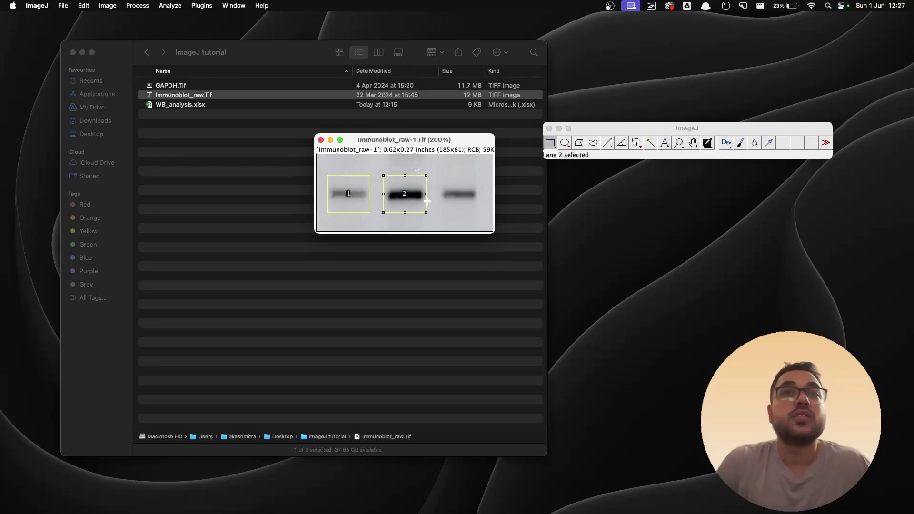
pyautogui.moveTo(412, 198); pyautogui.dragTo(467, 198)
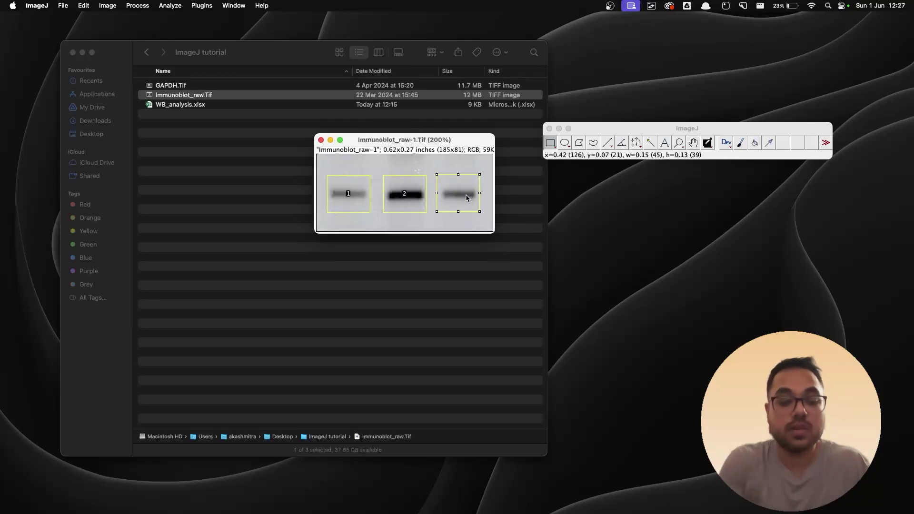
pyautogui.press('2')
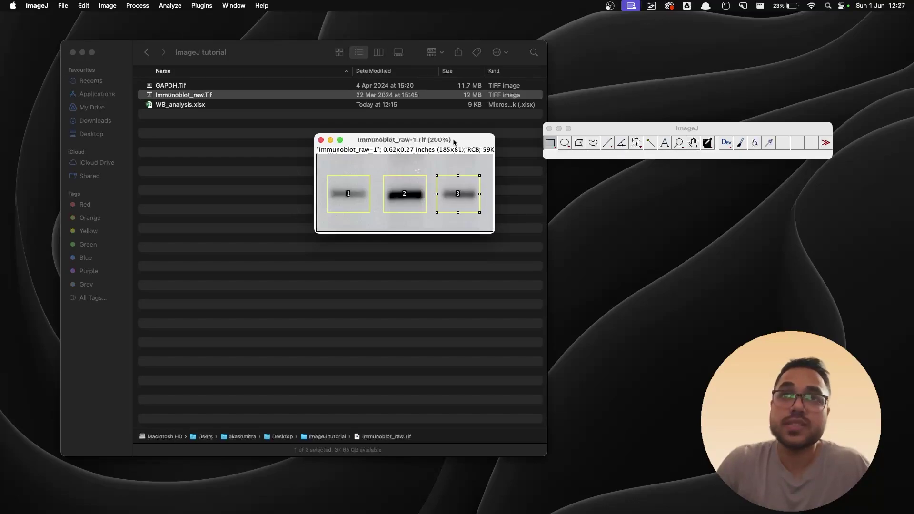
# - Plot the three lane profiles with Plot Lanes and place the plot window beside the image
pyautogui.click(170, 5)
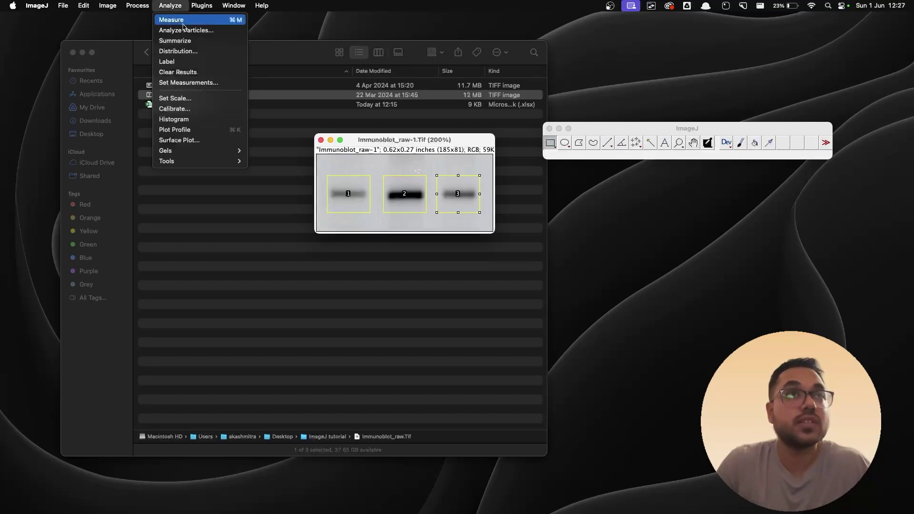
pyautogui.moveTo(224, 150)
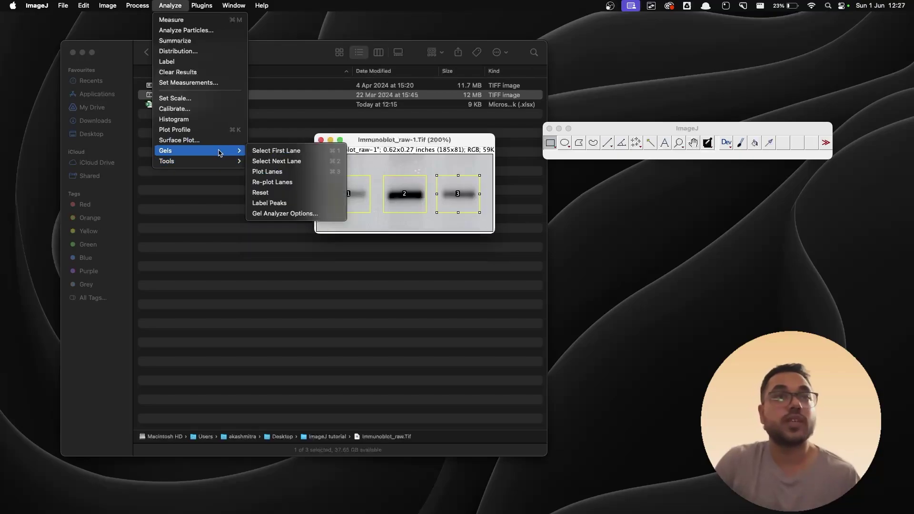
pyautogui.click(279, 172)
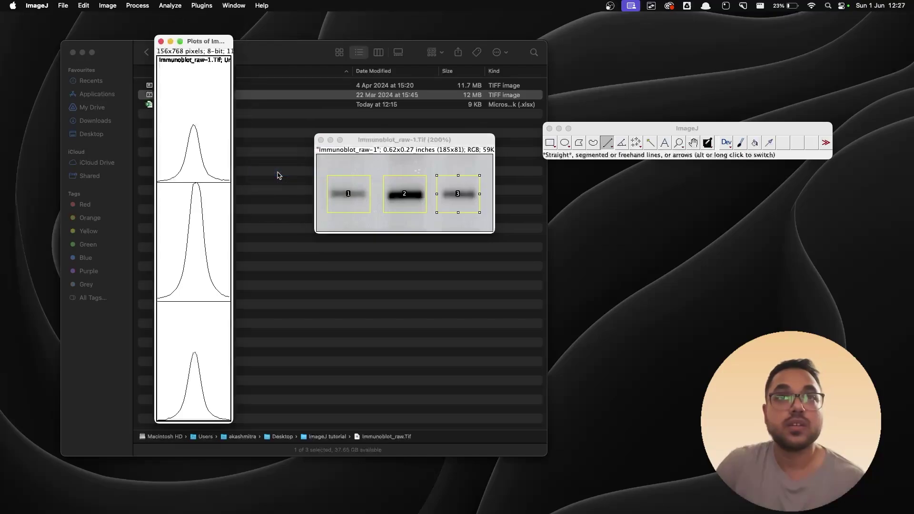
pyautogui.moveTo(196, 42); pyautogui.dragTo(600, 53)
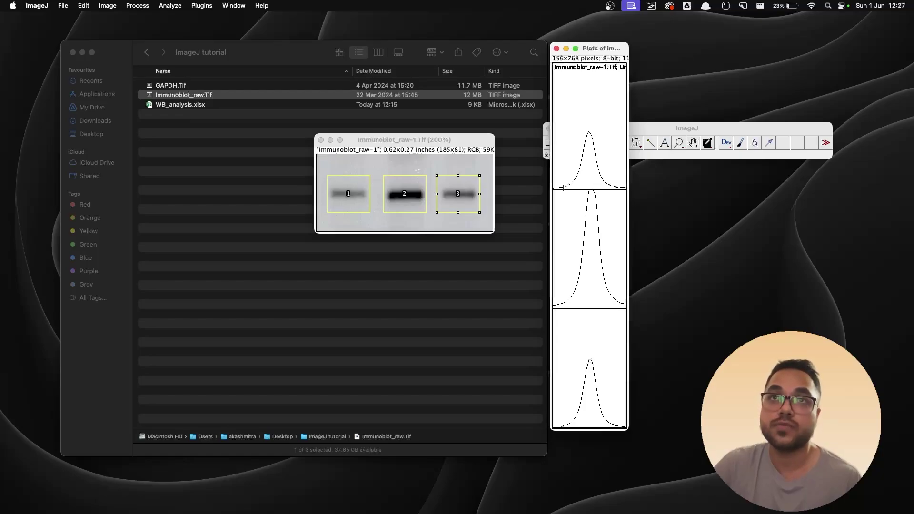
pyautogui.click(700, 129)
# - Draw straight baselines across the bases of the first, middle and bottom lane peaks
pyautogui.click(608, 144)
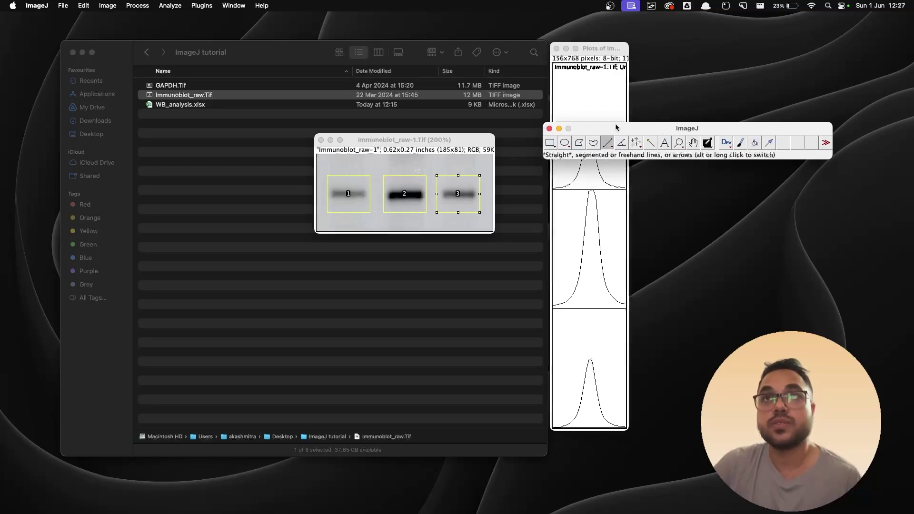
pyautogui.click(608, 189)
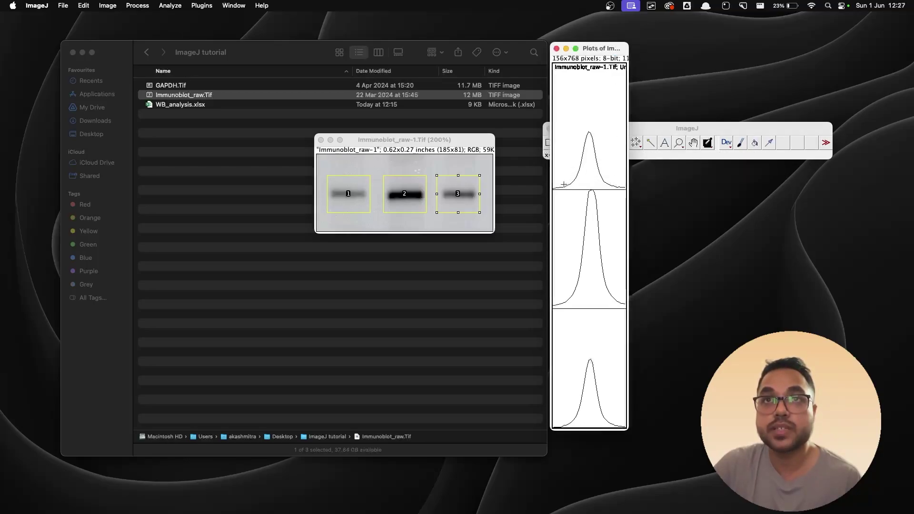
pyautogui.moveTo(563, 185); pyautogui.dragTo(617, 186)
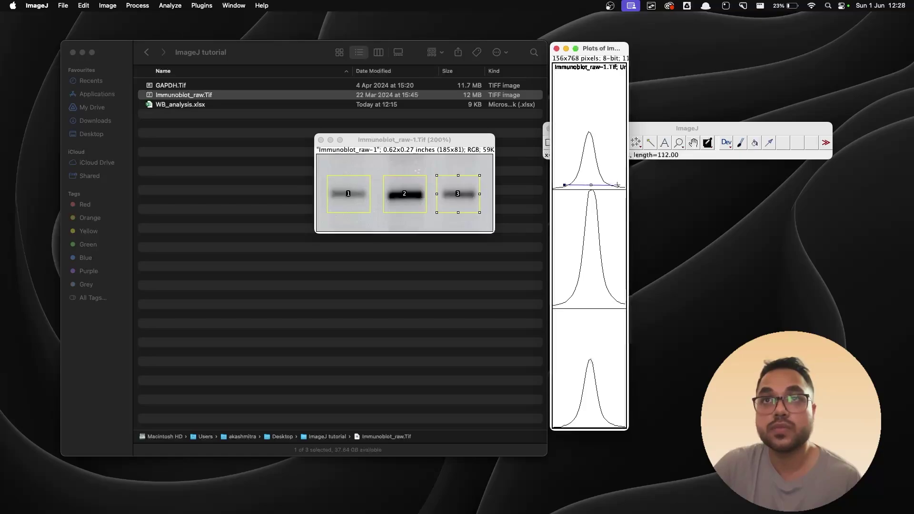
pyautogui.click(614, 240)
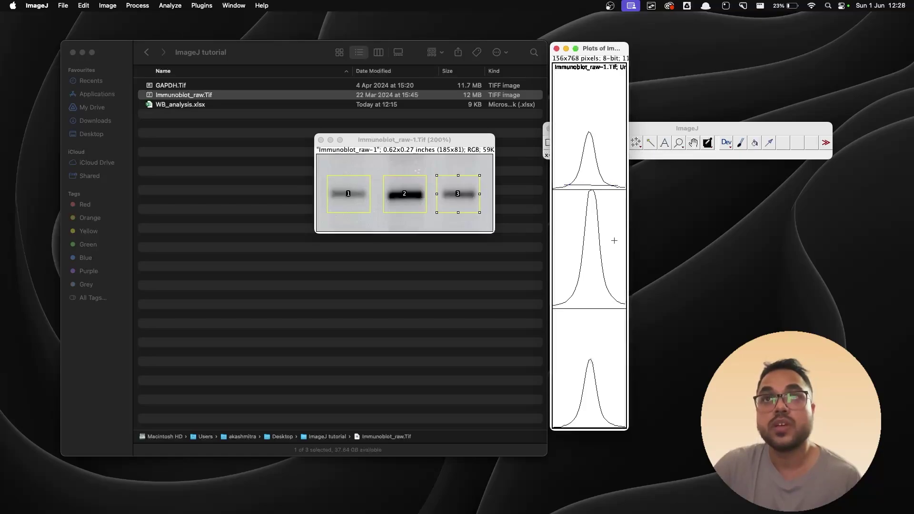
pyautogui.moveTo(561, 302); pyautogui.dragTo(624, 303)
pyautogui.click(606, 387)
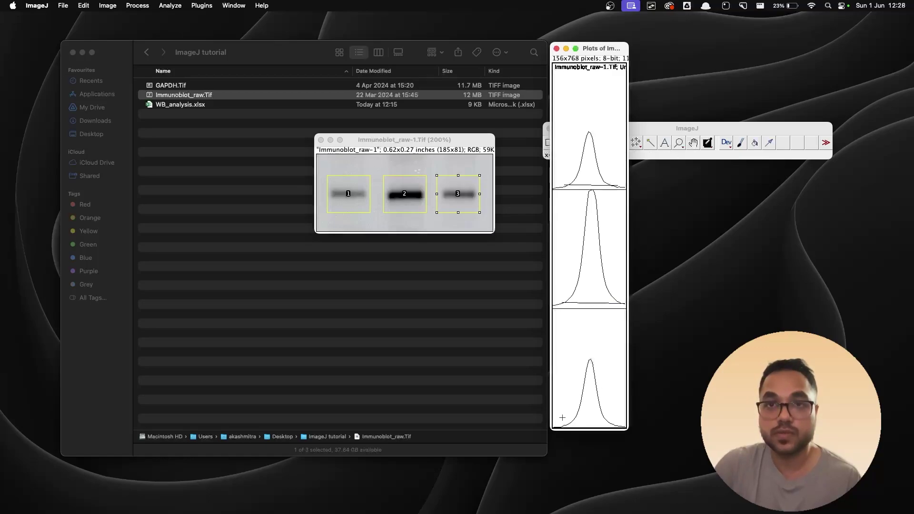
pyautogui.moveTo(565, 425); pyautogui.dragTo(613, 424)
pyautogui.click(610, 422)
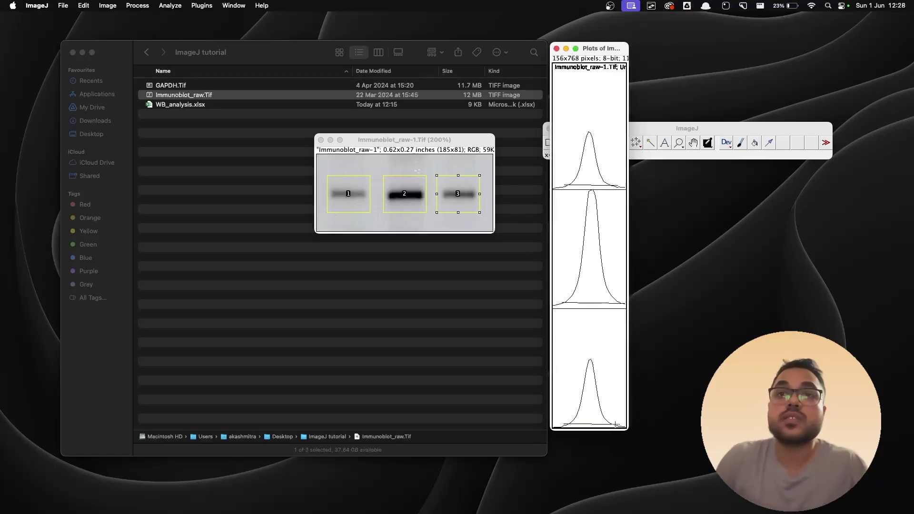
pyautogui.click(699, 128)
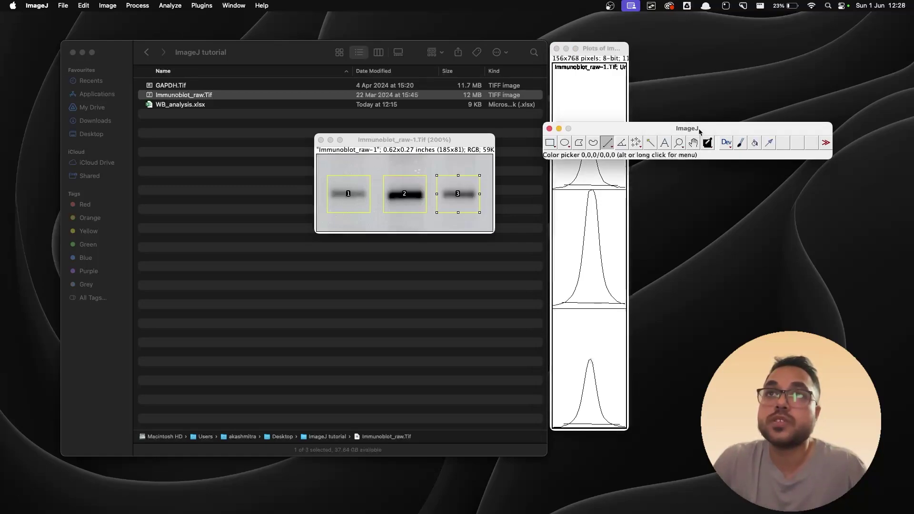
# - Measure the three peak areas with the Wand tool (3712.861, 9704.489, 4561.811) and select all results
pyautogui.moveTo(699, 128); pyautogui.dragTo(723, 112)
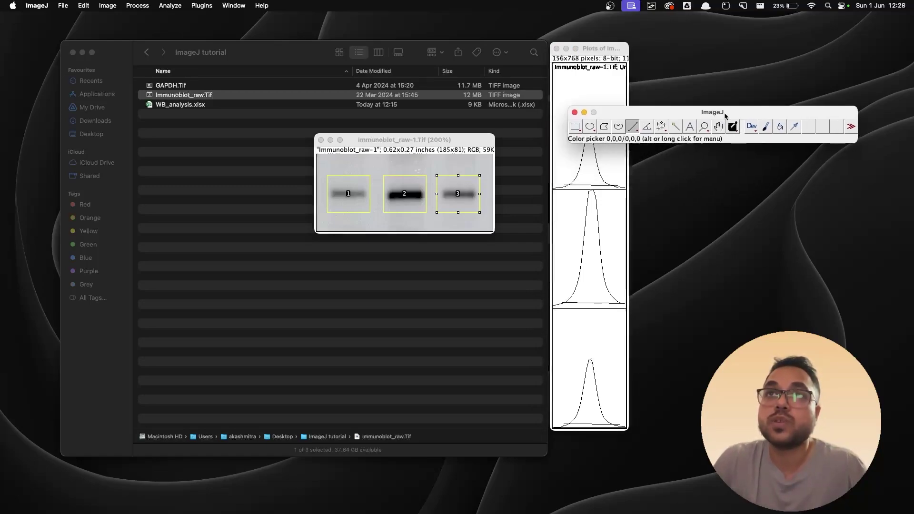
pyautogui.click(675, 126)
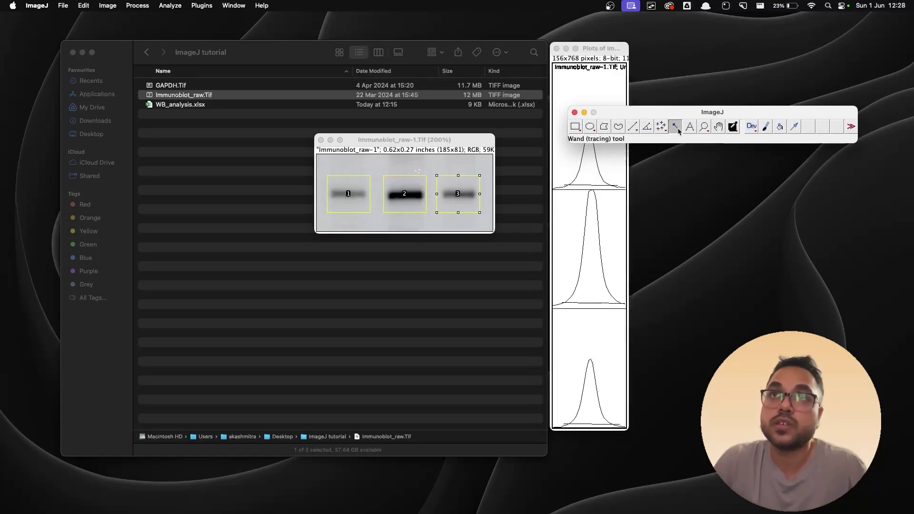
pyautogui.click(617, 50)
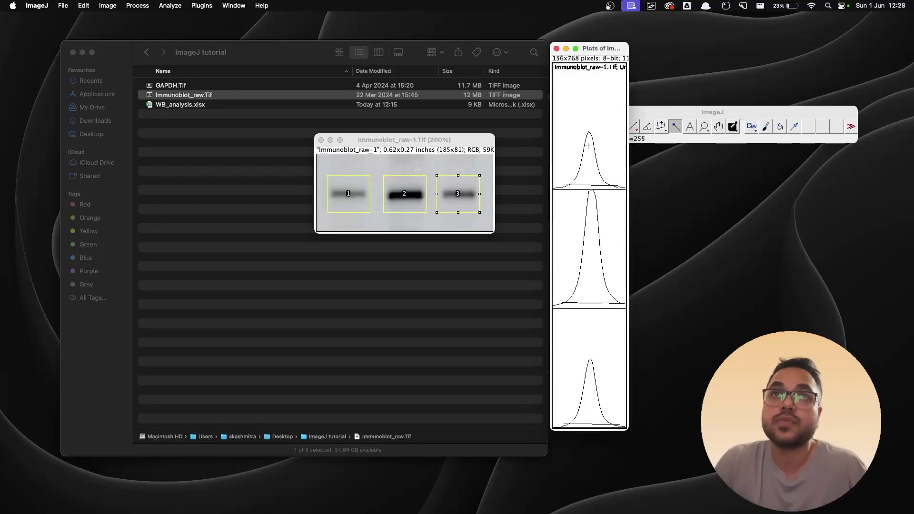
pyautogui.click(589, 175)
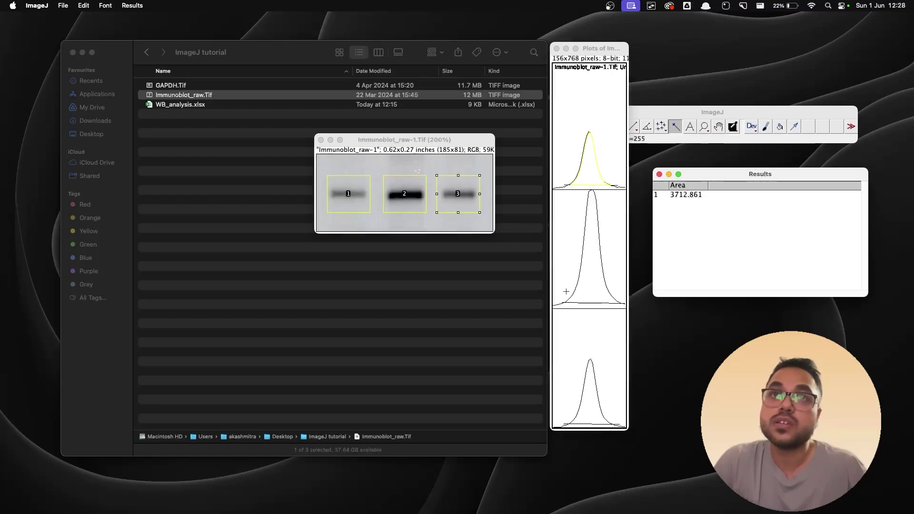
pyautogui.click(592, 293)
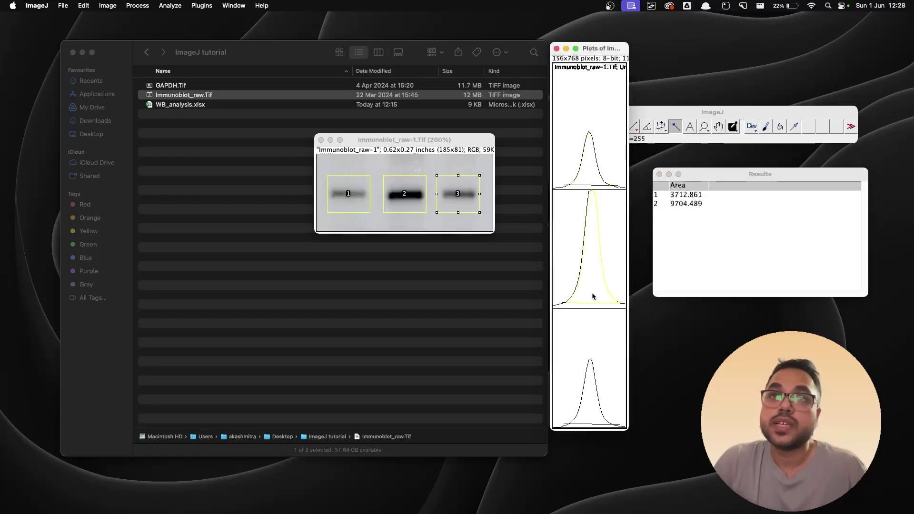
pyautogui.click(590, 381)
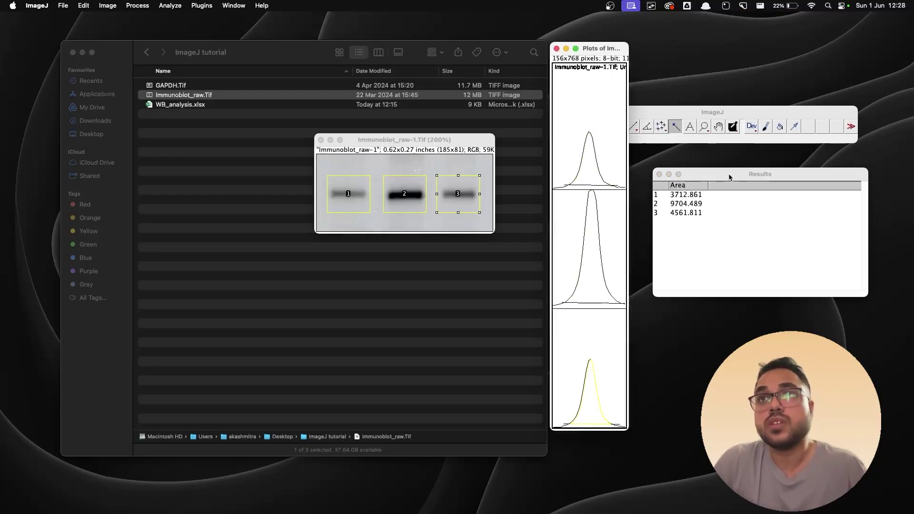
pyautogui.moveTo(729, 177); pyautogui.dragTo(709, 174)
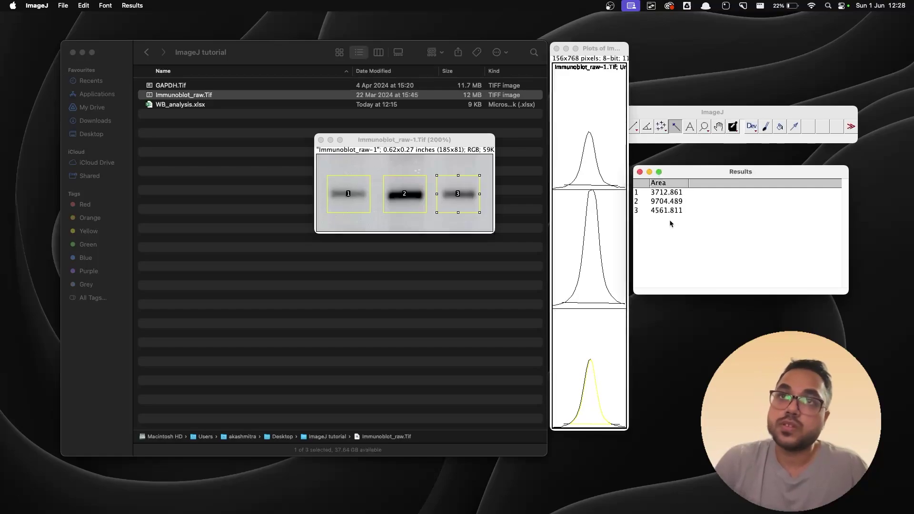
pyautogui.moveTo(678, 214); pyautogui.dragTo(676, 192)
pyautogui.press('super+c')
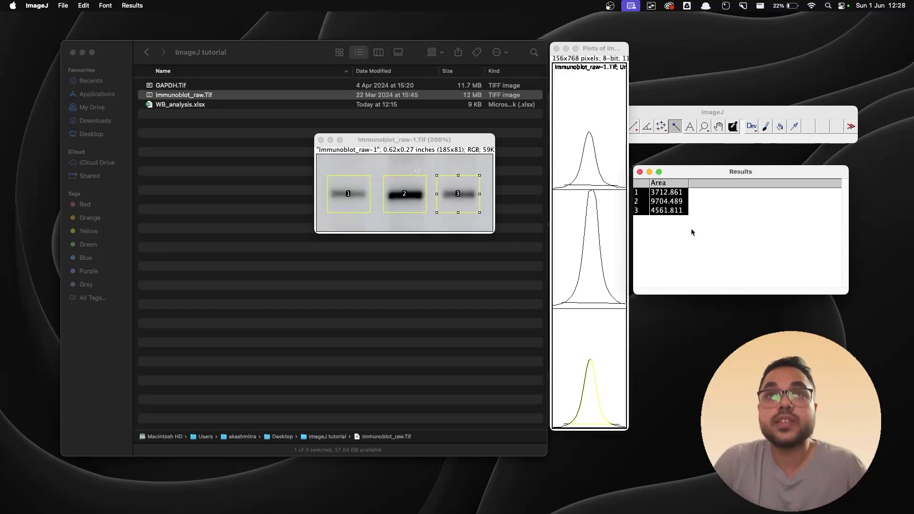
# - Open the WB_analysis.xlsx workbook from the analysis files folder
pyautogui.click(202, 106)
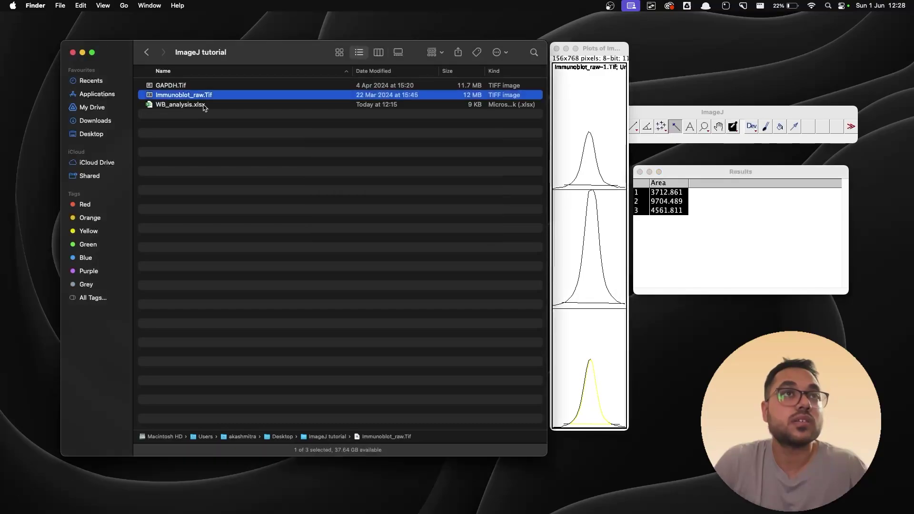
pyautogui.click(185, 106)
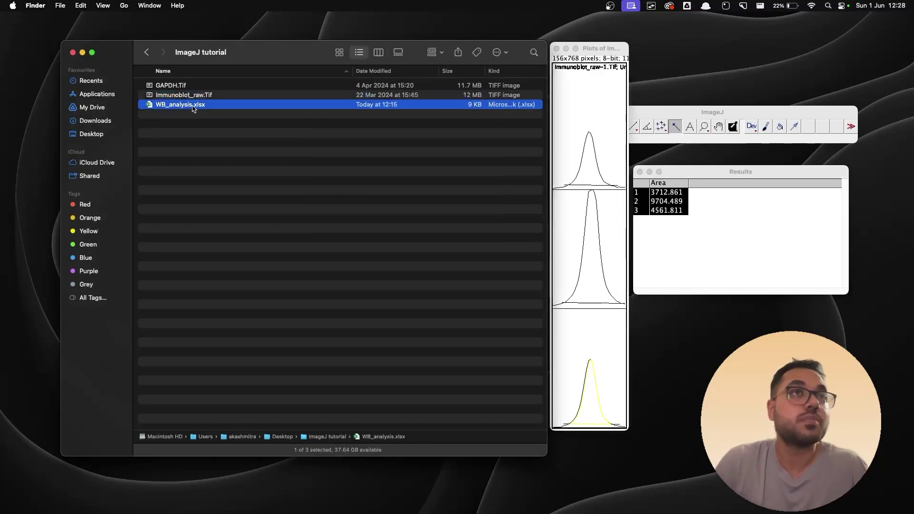
pyautogui.doubleClick(192, 107)
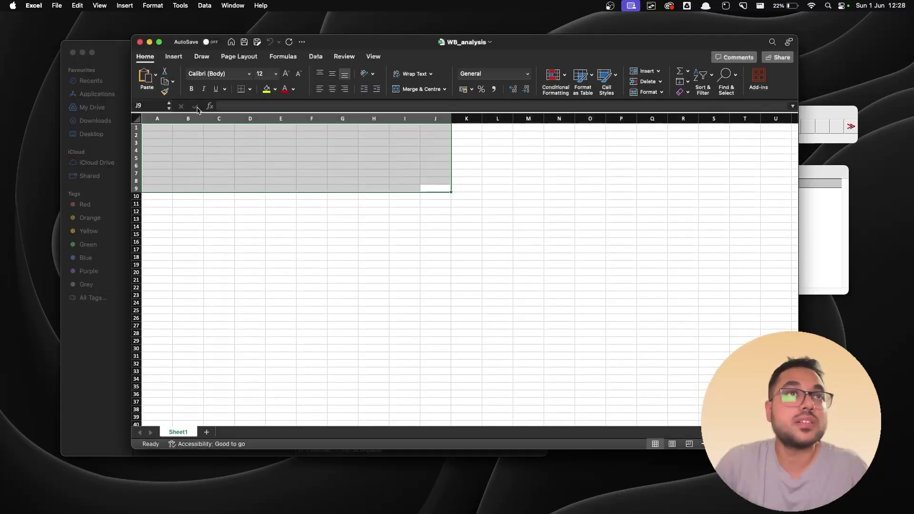
# - Paste the three peak areas starting at cell A2, then save and close the workbook
pyautogui.click(302, 248)
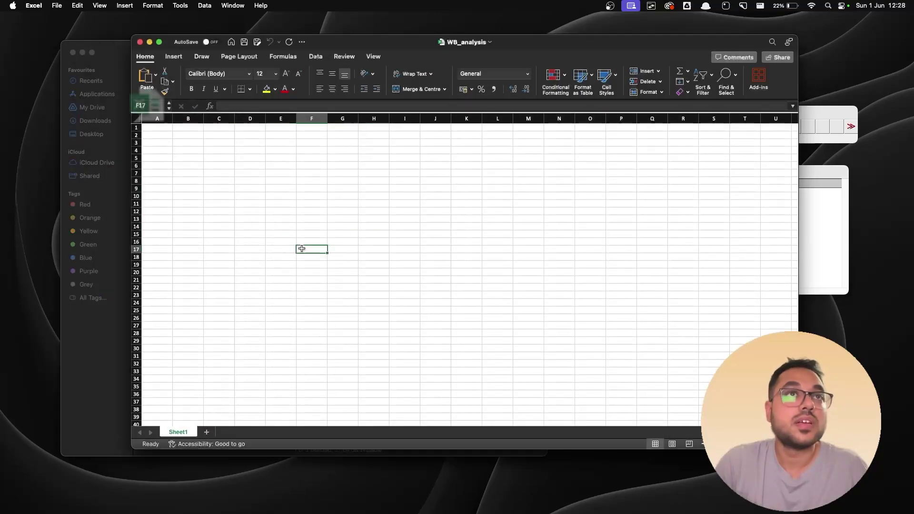
pyautogui.click(165, 137)
pyautogui.press('super+v')
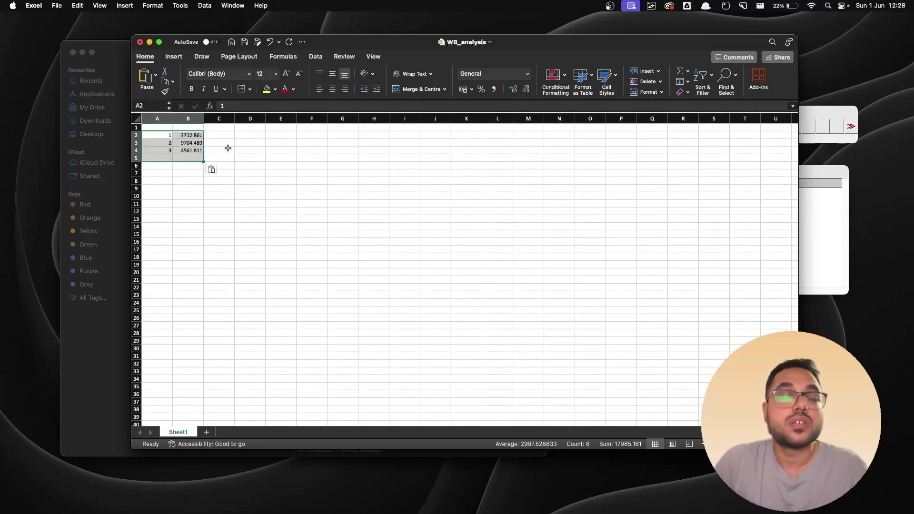
pyautogui.press('super+s')
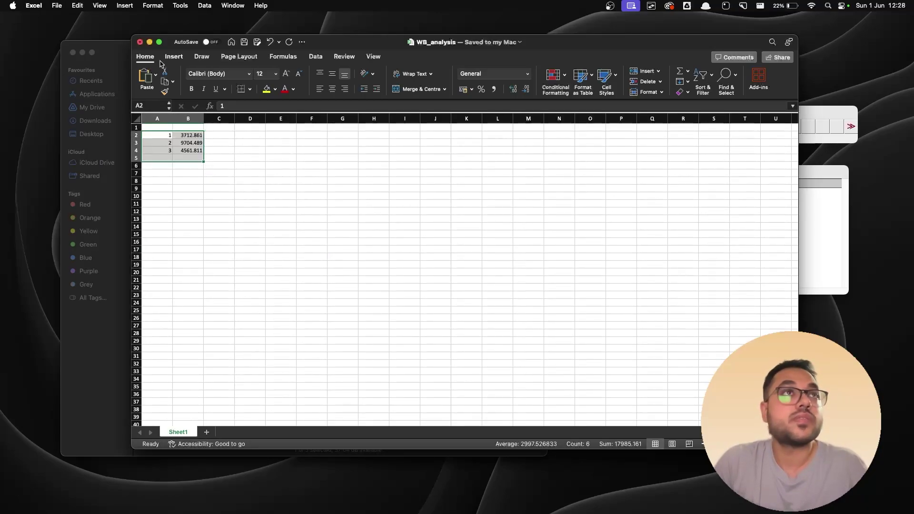
pyautogui.click(139, 42)
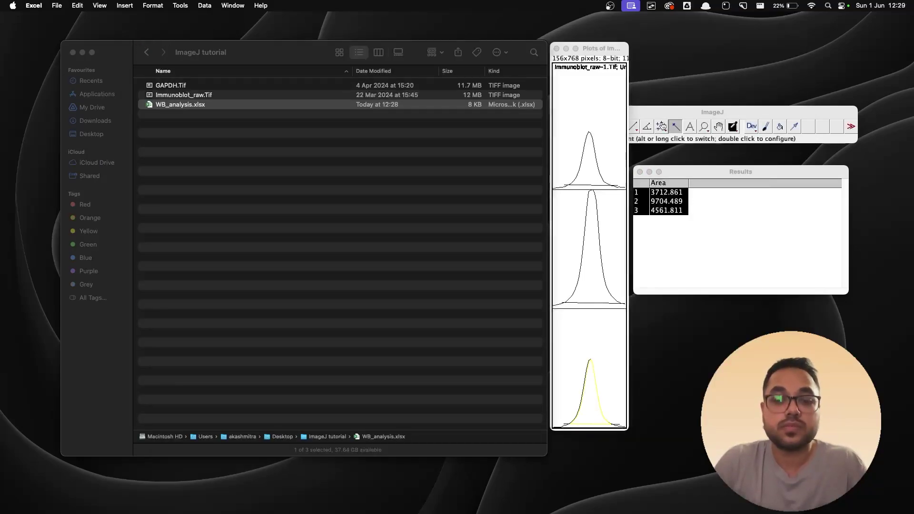
# - Close the cropped and original blot images, the lane plots and the Results table without saving
pyautogui.click(662, 126)
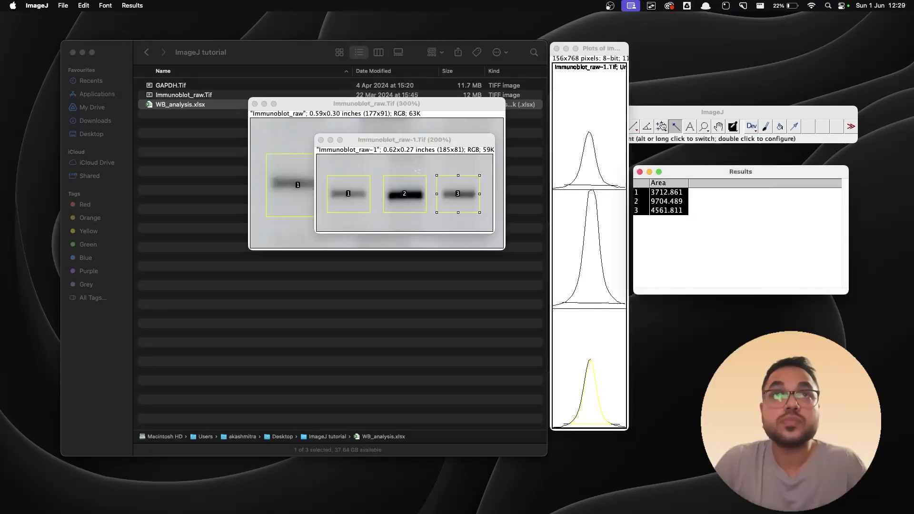
pyautogui.click(321, 140)
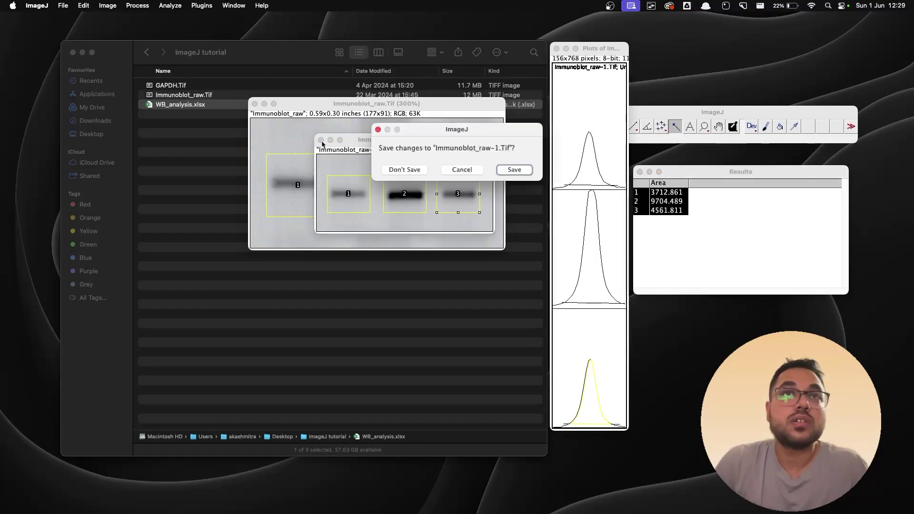
pyautogui.click(399, 170)
pyautogui.click(254, 104)
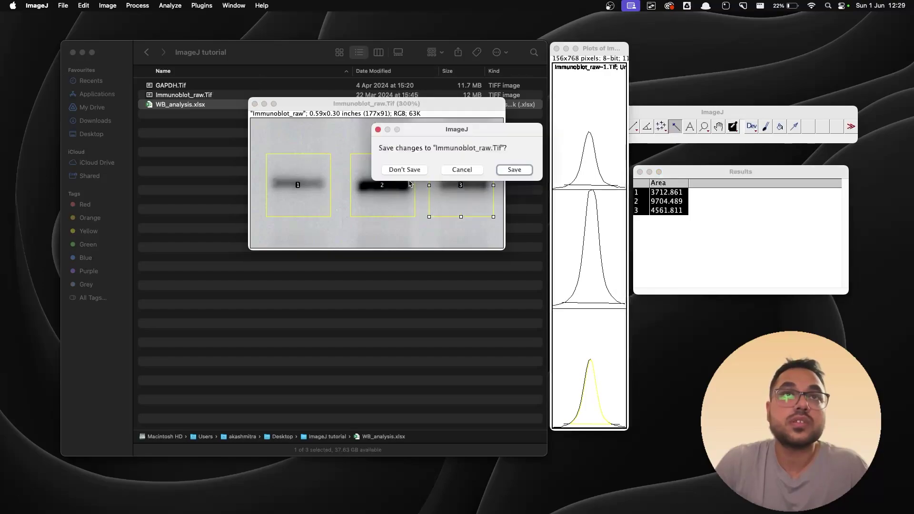
pyautogui.click(404, 170)
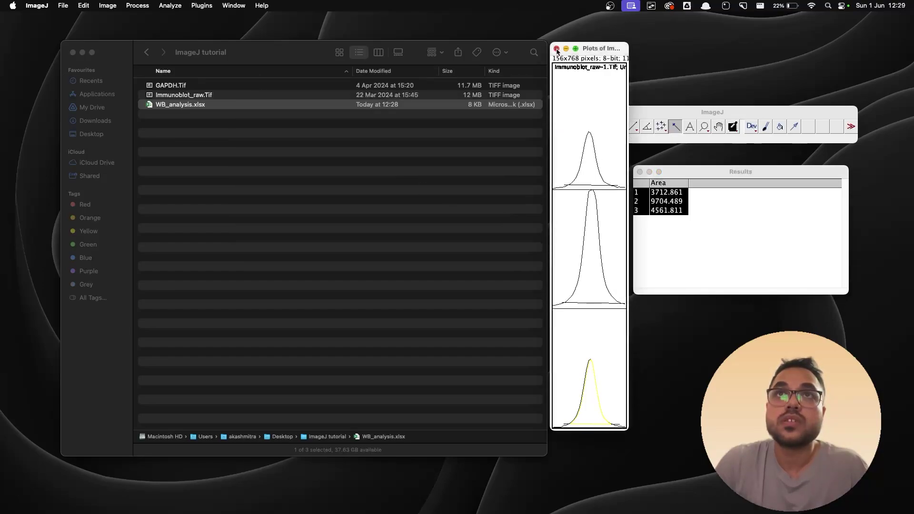
pyautogui.click(556, 49)
pyautogui.click(410, 175)
pyautogui.click(640, 173)
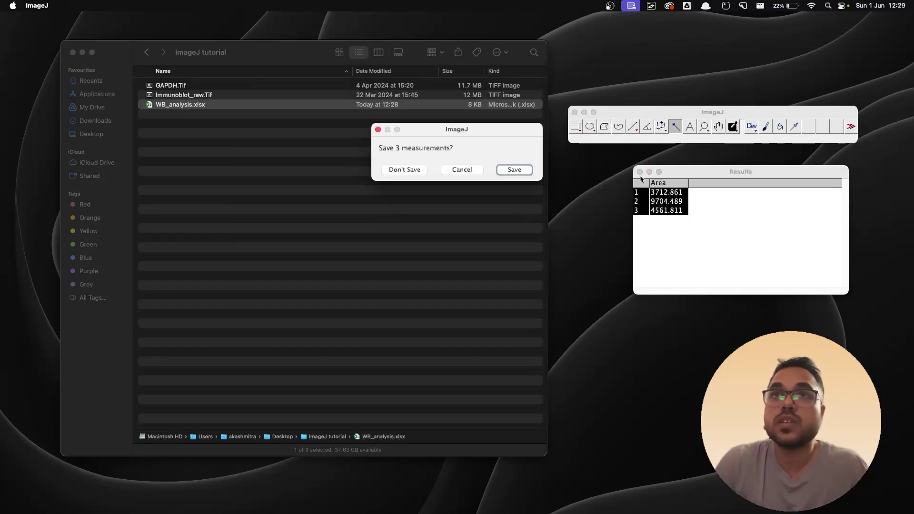
pyautogui.click(419, 169)
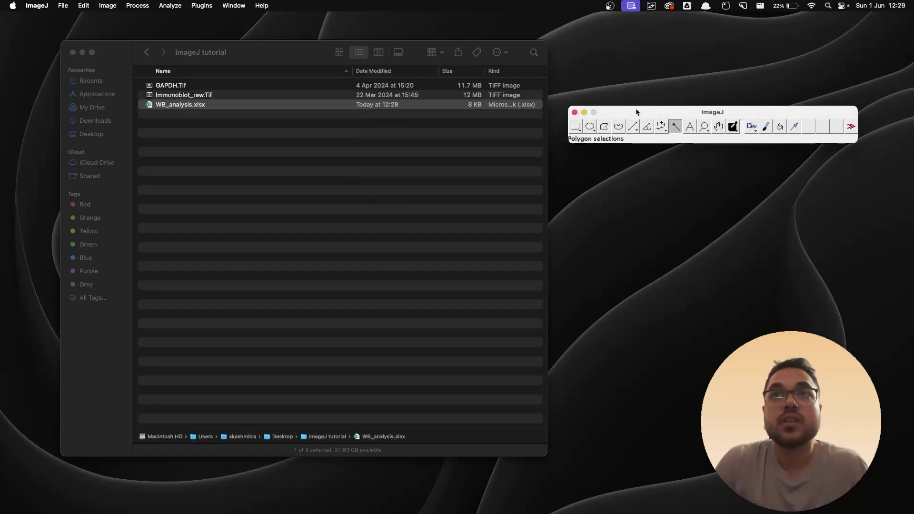
# - Open GAPDH.Tif in ImageJ by dragging it from Finder onto the toolbar
pyautogui.click(169, 104)
pyautogui.click(167, 86)
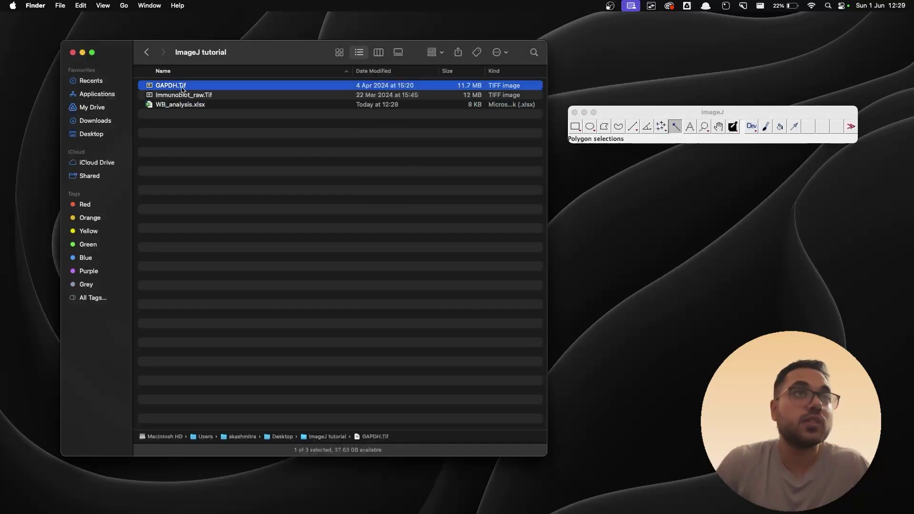
pyautogui.moveTo(166, 88); pyautogui.dragTo(613, 139)
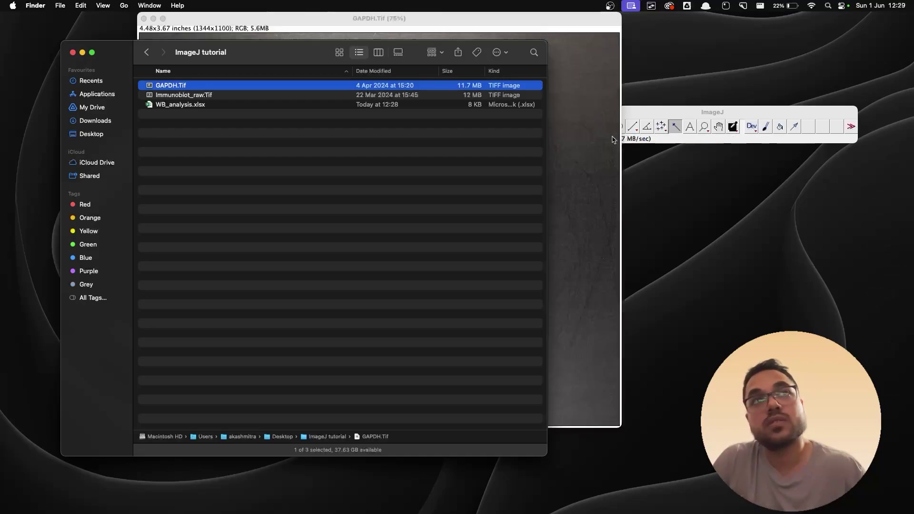
pyautogui.click(479, 19)
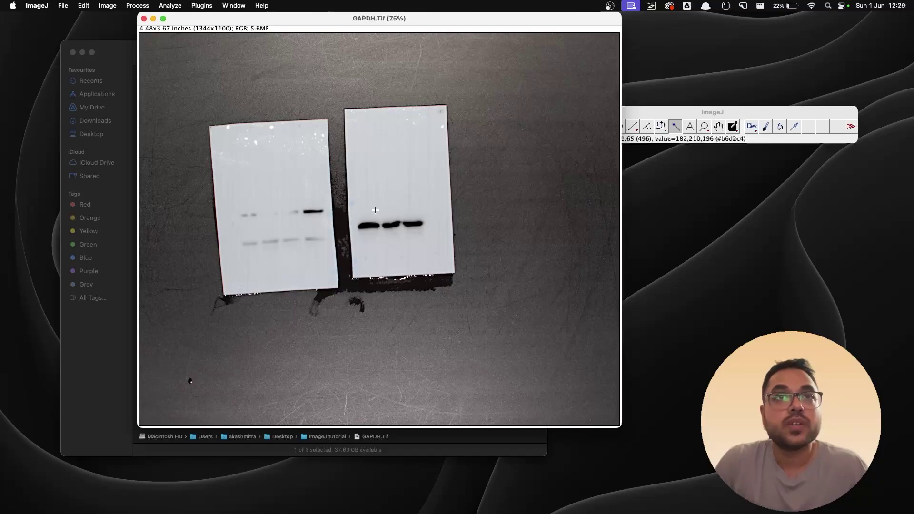
# - Crop the GAPDH image to a rectangle fitted around its three right-hand bands
pyautogui.click(650, 111)
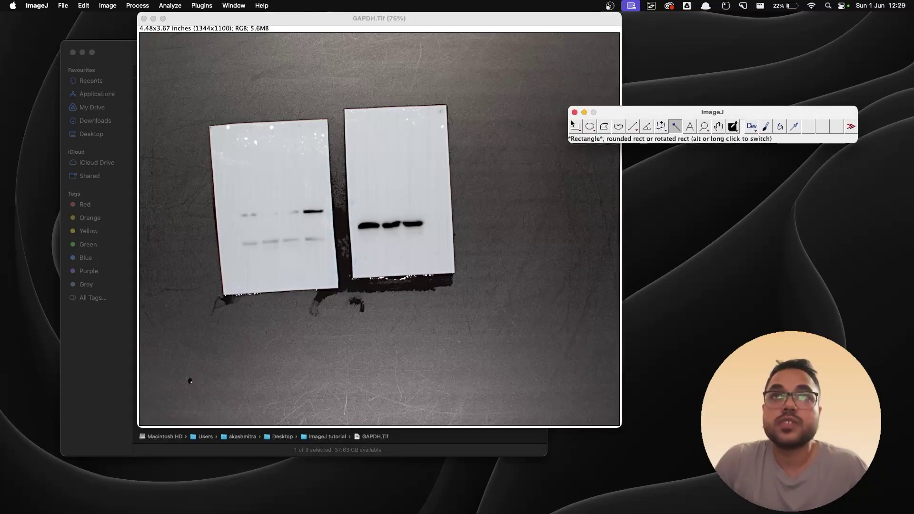
pyautogui.click(573, 126)
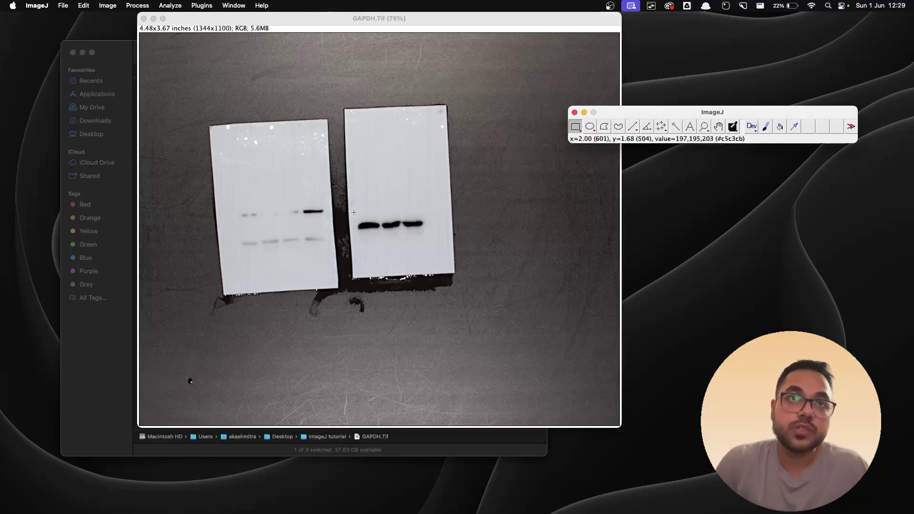
pyautogui.moveTo(354, 212); pyautogui.dragTo(432, 238)
pyautogui.moveTo(393, 213); pyautogui.dragTo(393, 244)
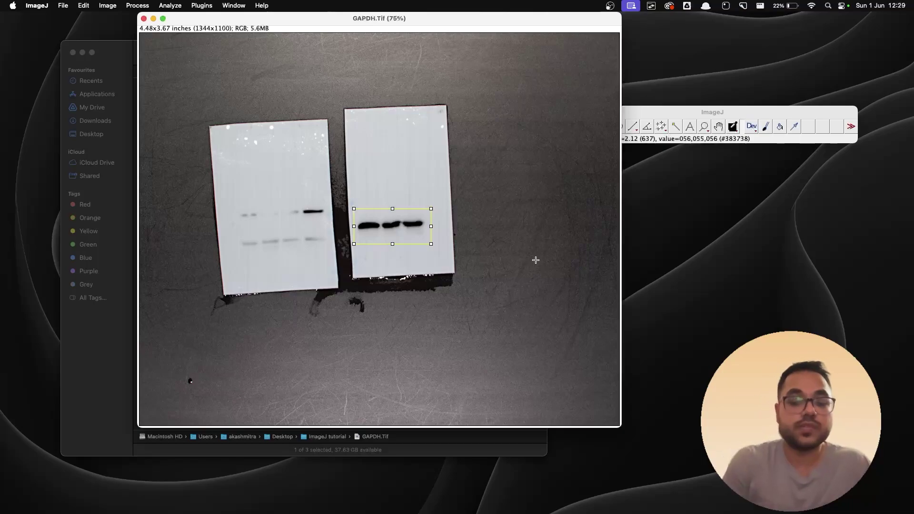
pyautogui.press('super+shift+x')
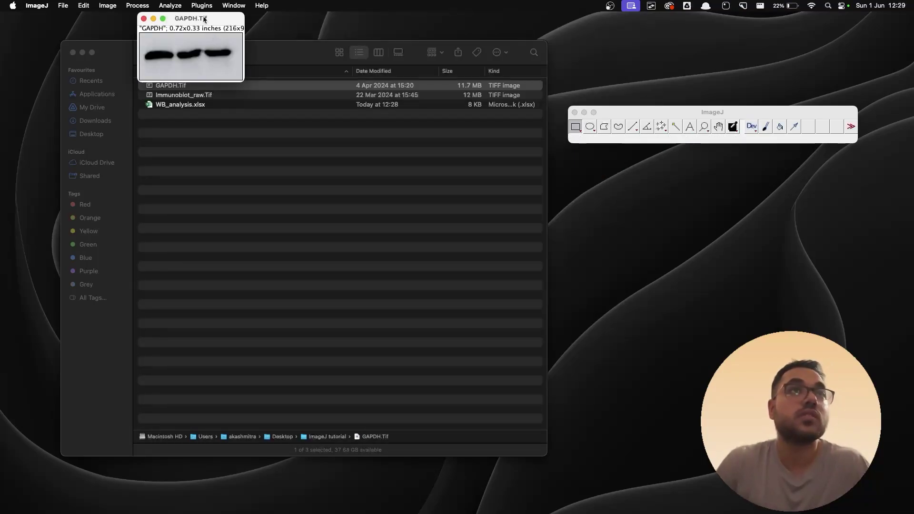
# - Enlarge the cropped GAPDH image and mark the first band as lane 1
pyautogui.moveTo(203, 19); pyautogui.dragTo(449, 168)
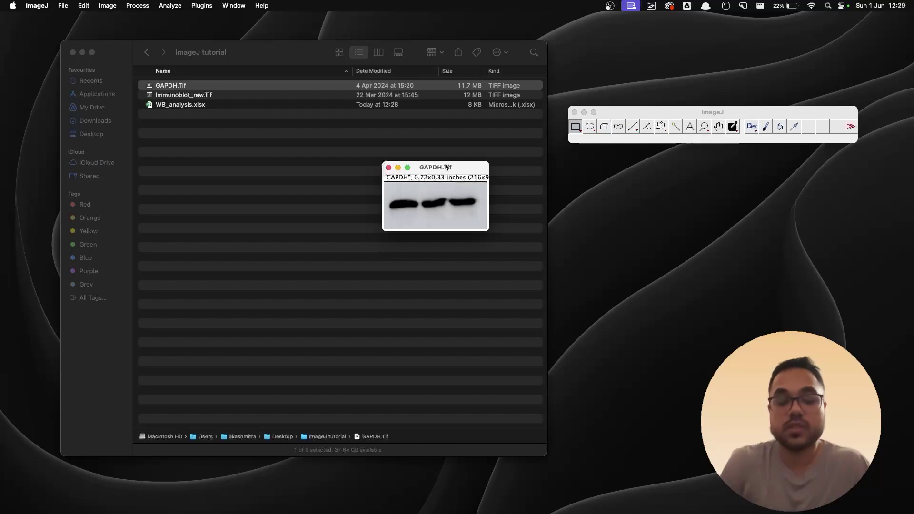
pyautogui.press('+')
pyautogui.press('+')
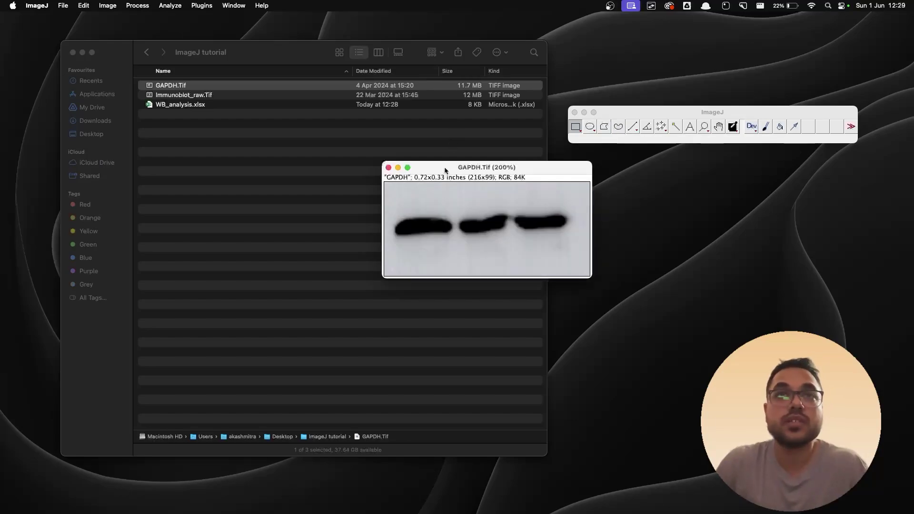
pyautogui.moveTo(444, 168); pyautogui.dragTo(386, 127)
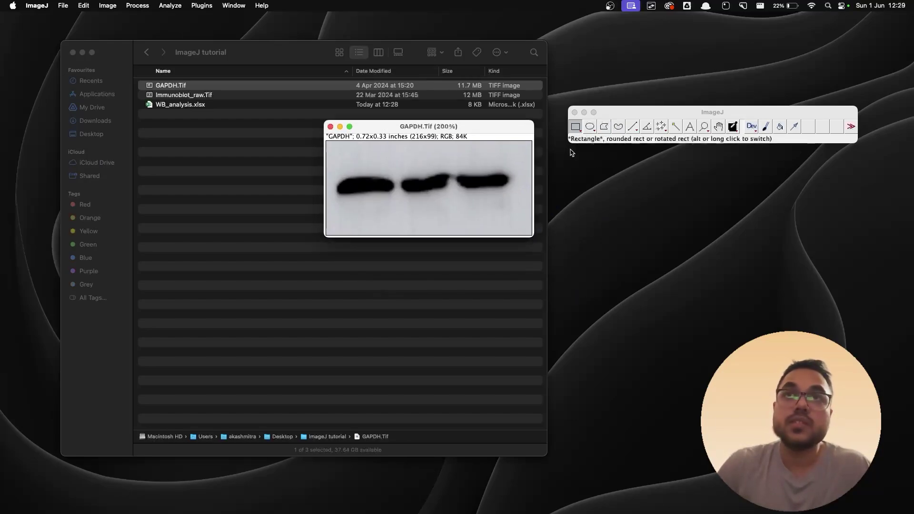
pyautogui.moveTo(333, 162); pyautogui.dragTo(394, 205)
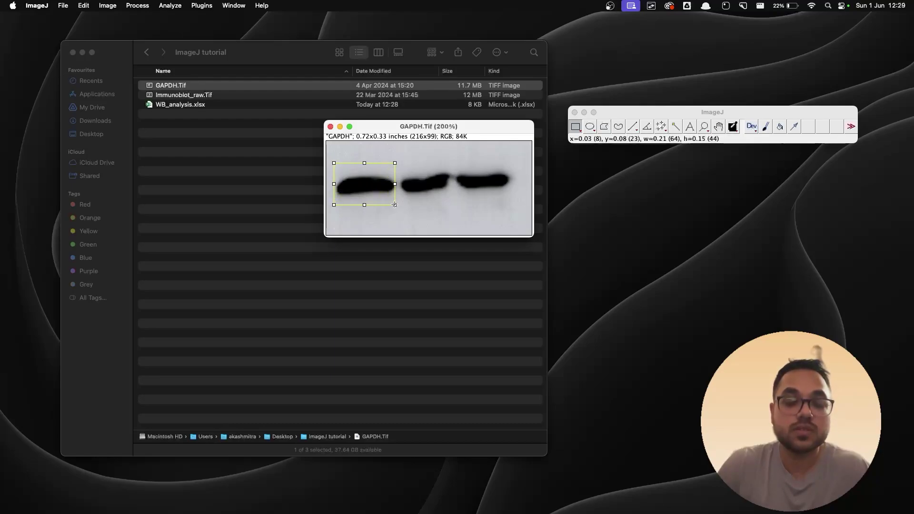
pyautogui.press('super+1')
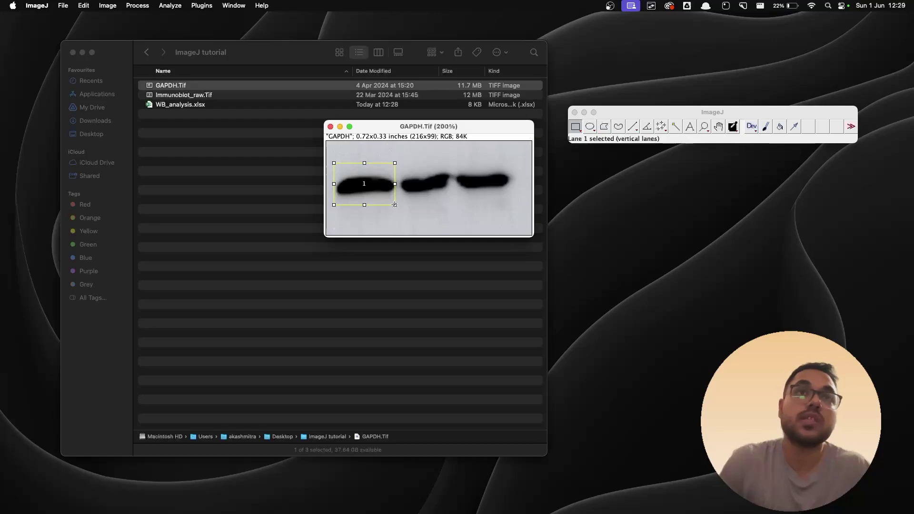
# - Mark the second and third GAPDH bands as lanes, then plot all three lane profiles
pyautogui.moveTo(379, 186); pyautogui.dragTo(440, 186)
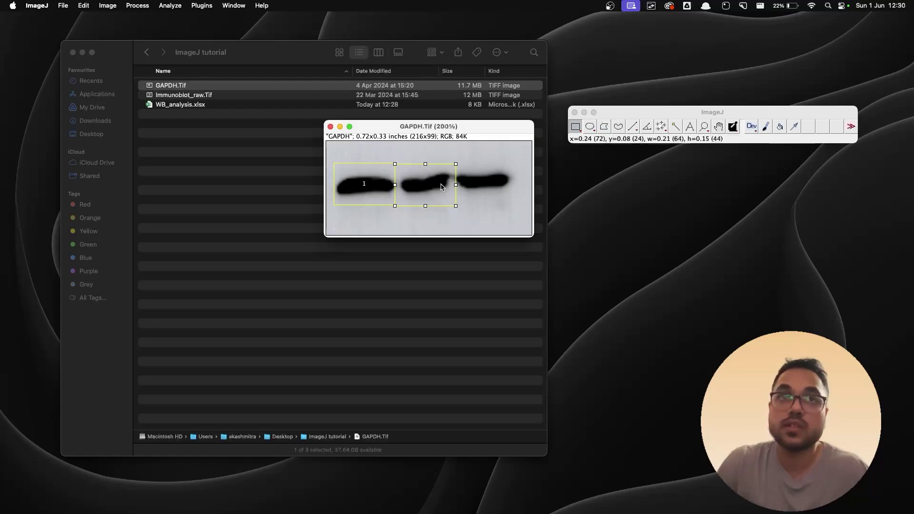
pyautogui.press('super+2')
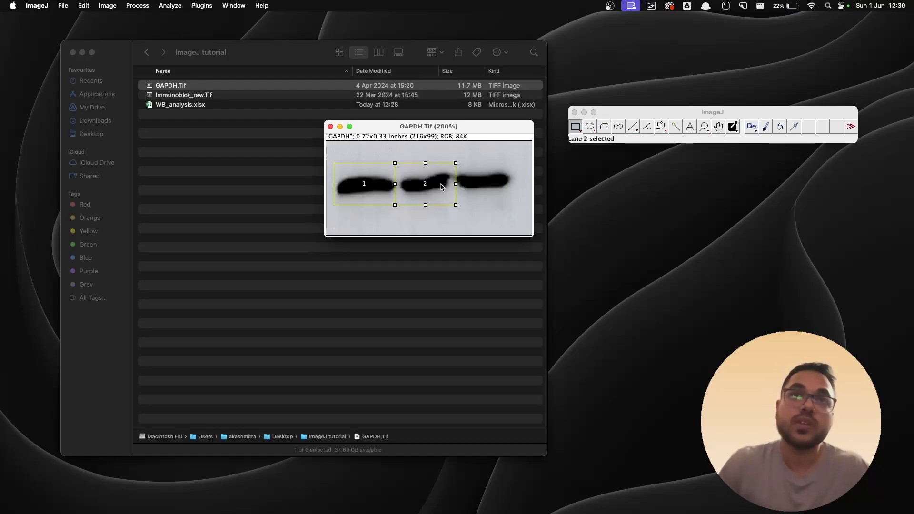
pyautogui.moveTo(442, 188); pyautogui.dragTo(504, 189)
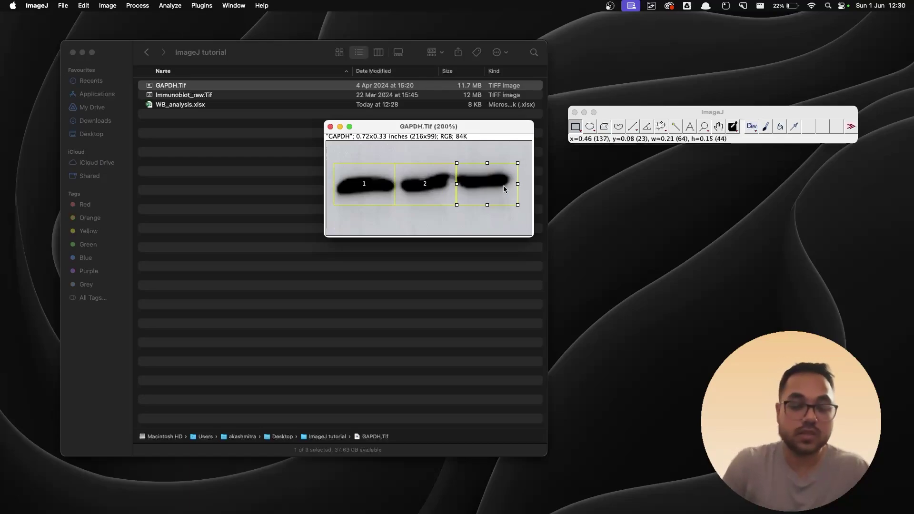
pyautogui.press('super+2')
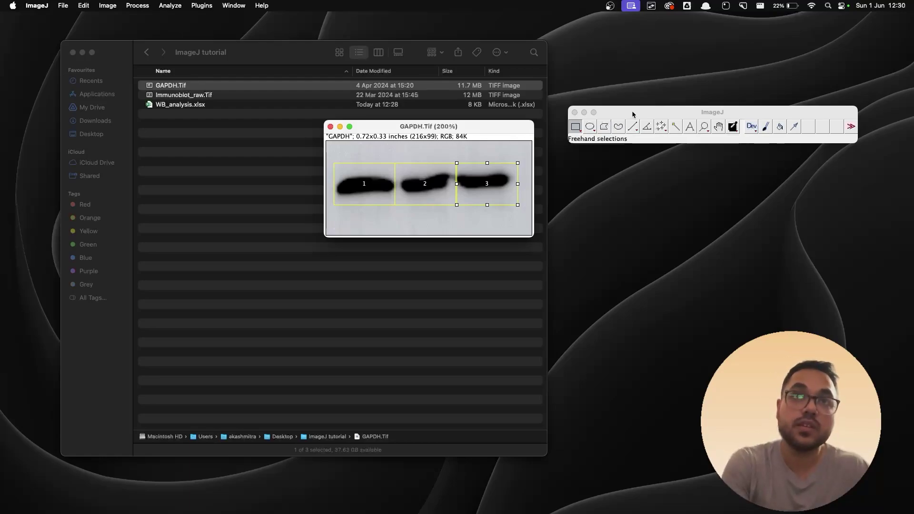
pyautogui.press('super+3')
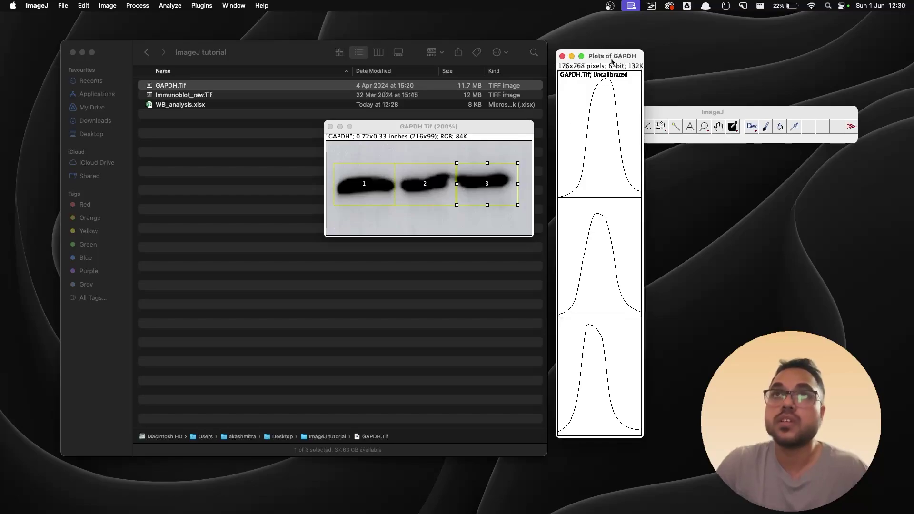
# - Draw straight baselines closing off each of the three GAPDH peaks in the lane plots
pyautogui.moveTo(612, 58); pyautogui.dragTo(595, 56)
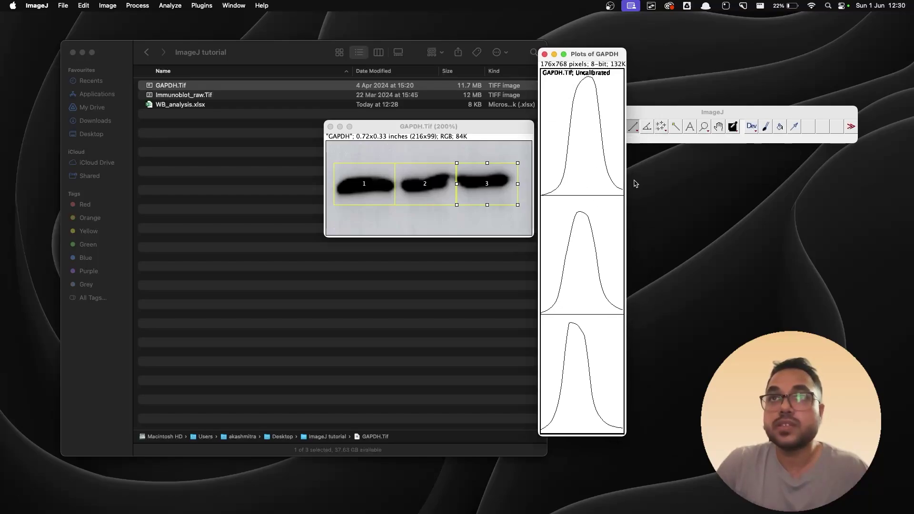
pyautogui.click(662, 115)
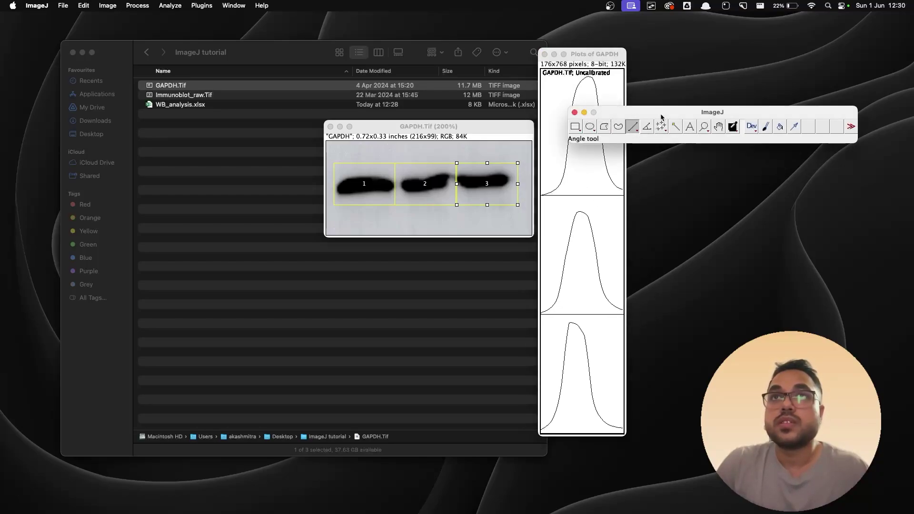
pyautogui.click(604, 56)
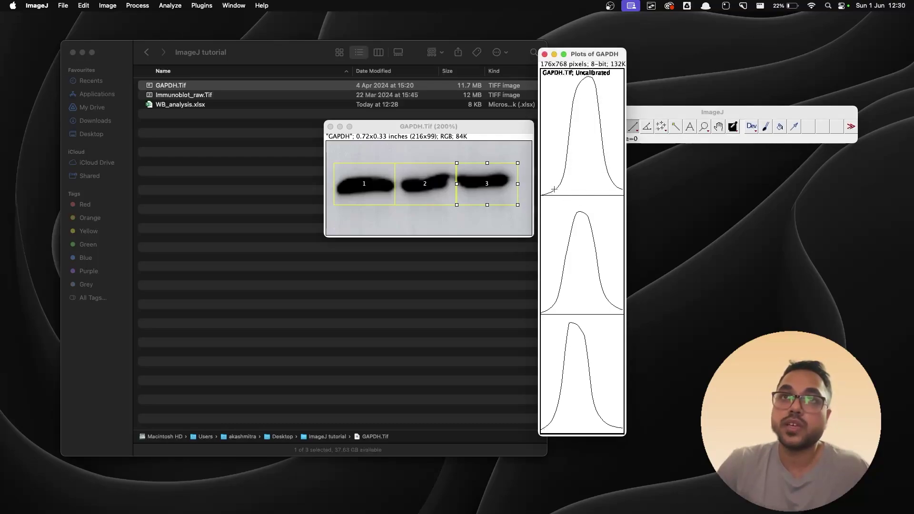
pyautogui.moveTo(554, 188); pyautogui.dragTo(616, 188)
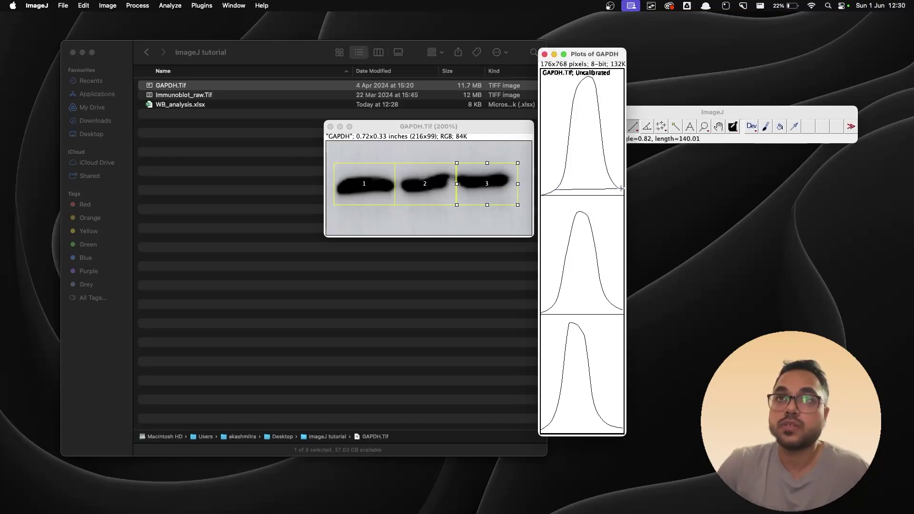
pyautogui.moveTo(553, 310); pyautogui.dragTo(615, 309)
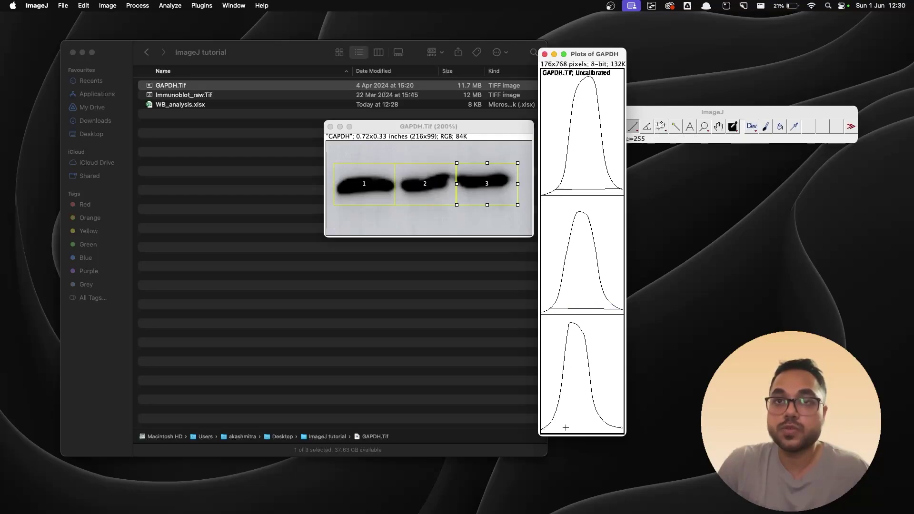
pyautogui.moveTo(543, 427); pyautogui.dragTo(622, 426)
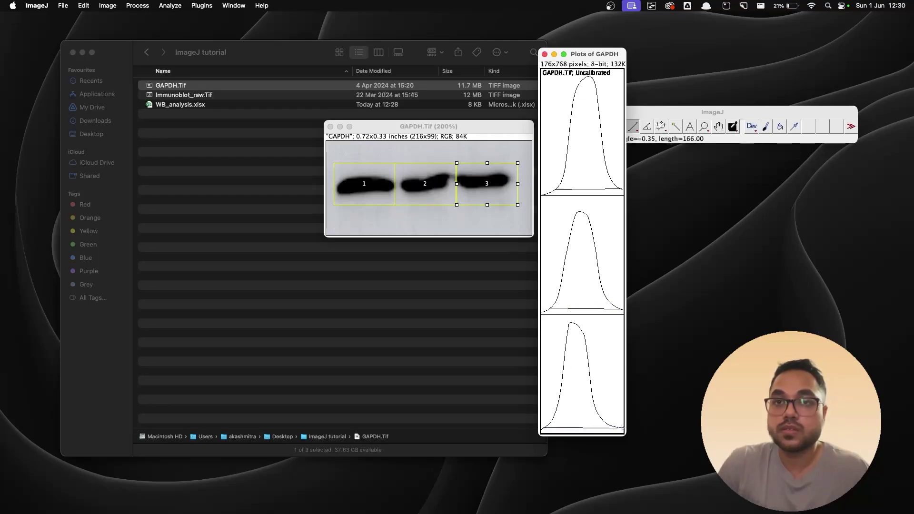
# - Measure the three peak areas (16218.681, 13926.924, 13649.510) and select them in Results
pyautogui.click(675, 126)
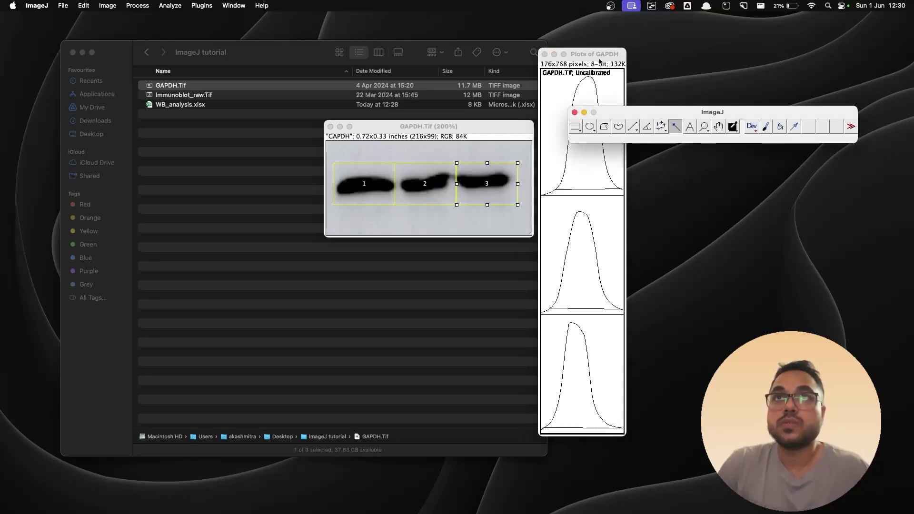
pyautogui.click(600, 61)
pyautogui.click(581, 127)
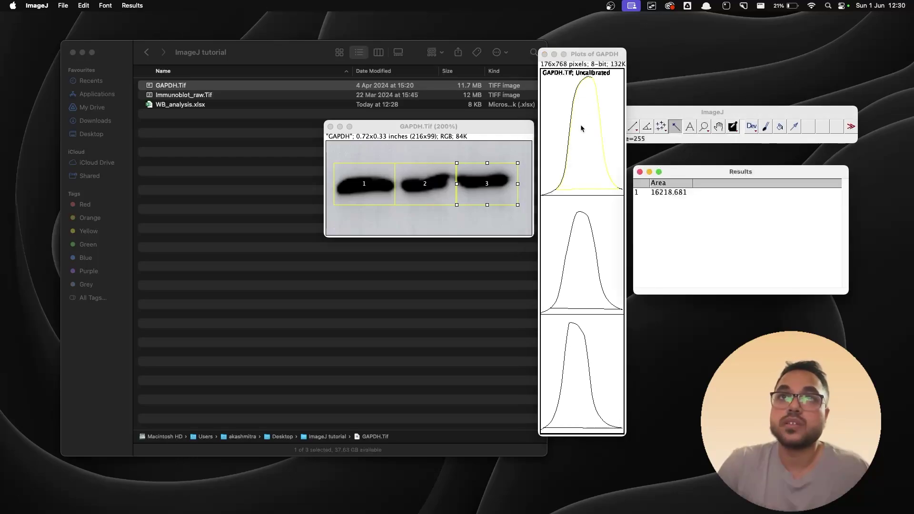
pyautogui.click(581, 294)
pyautogui.click(571, 366)
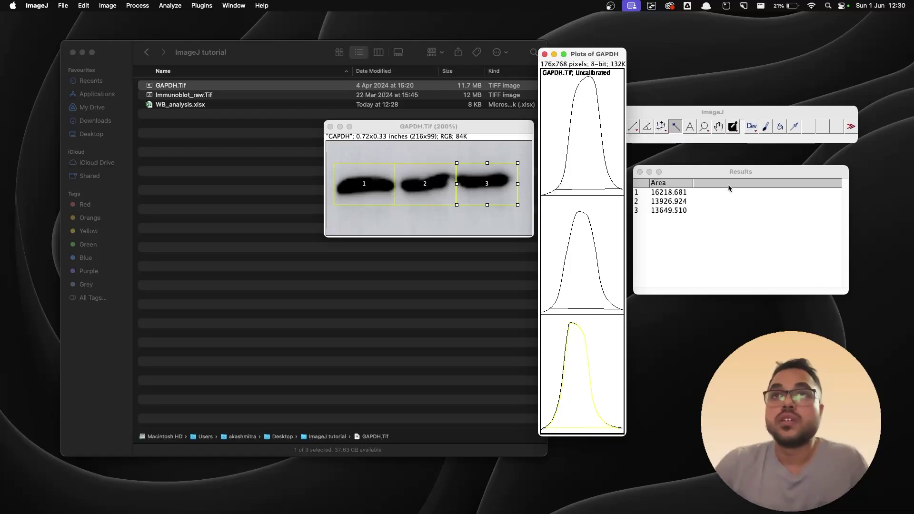
pyautogui.moveTo(685, 211); pyautogui.dragTo(653, 192)
pyautogui.press('cmd+c')
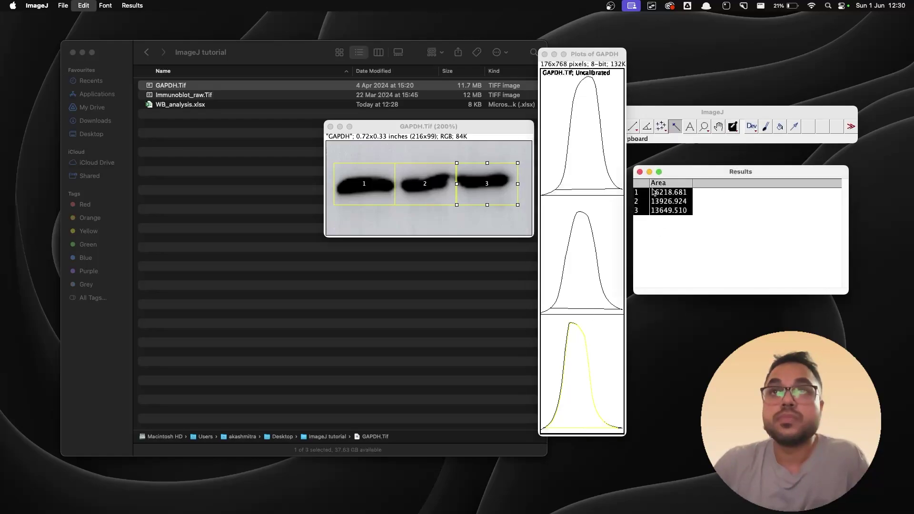
pyautogui.click(190, 109)
# - Open WB_analysis.xlsx and paste the GAPDH areas starting at D2
pyautogui.doubleClick(190, 106)
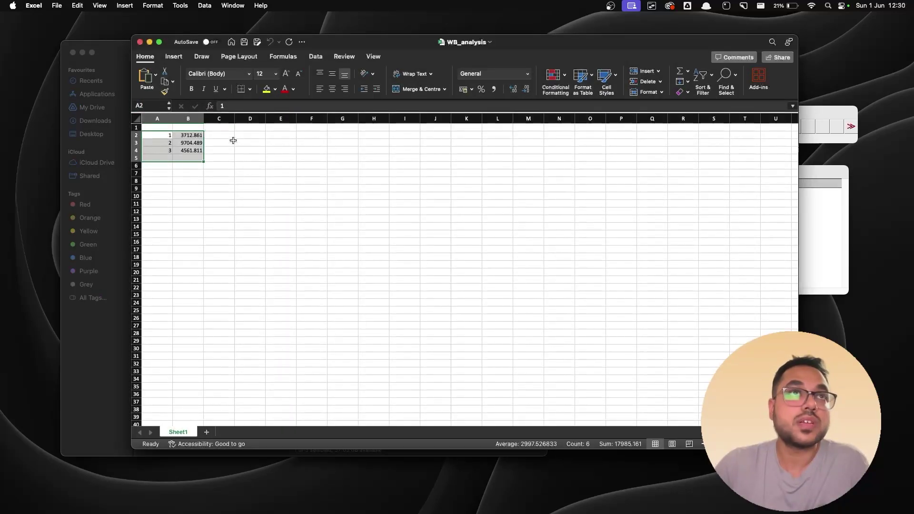
pyautogui.click(257, 137)
pyautogui.press('cmd+v')
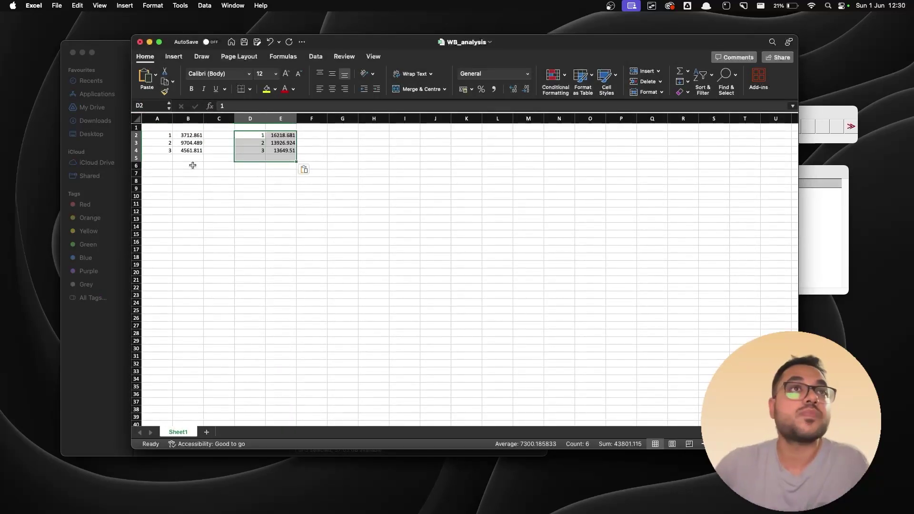
# - Label rows A2:A4 as Control, Test 1 and Test 2
pyautogui.click(161, 137)
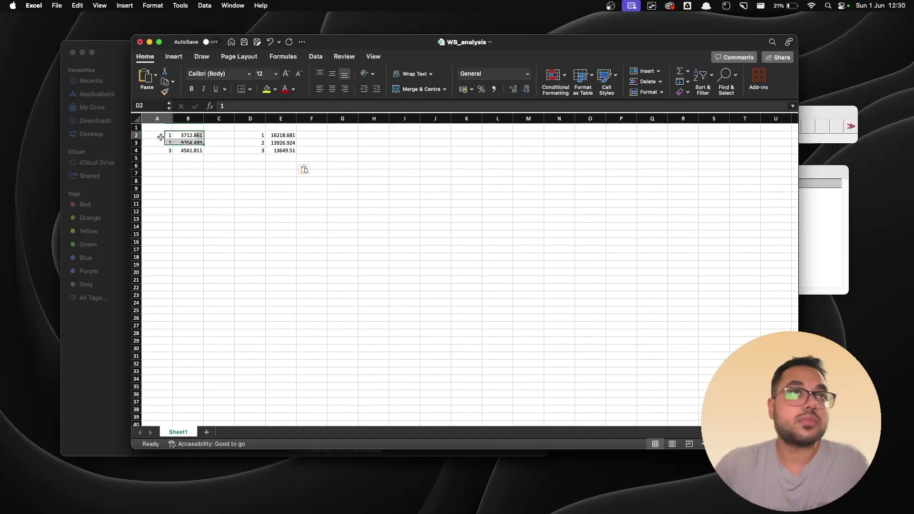
pyautogui.write('C')
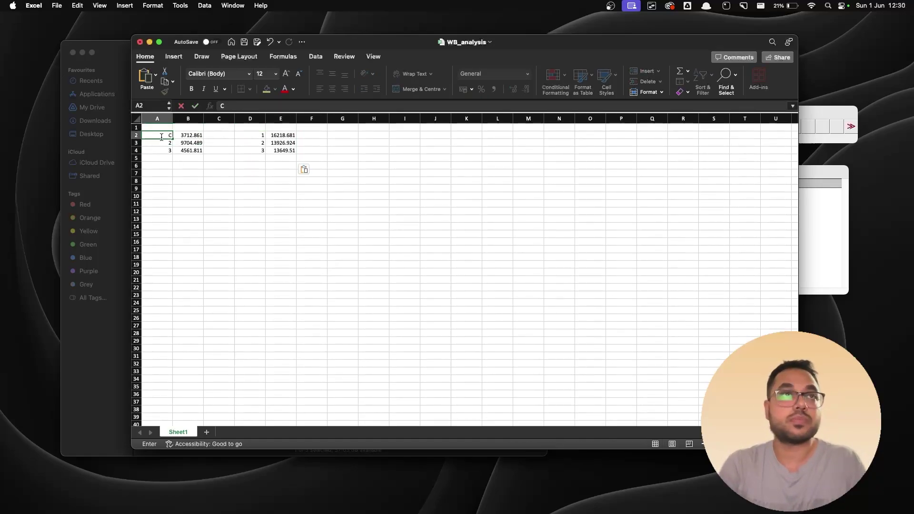
pyautogui.write('ontrol')
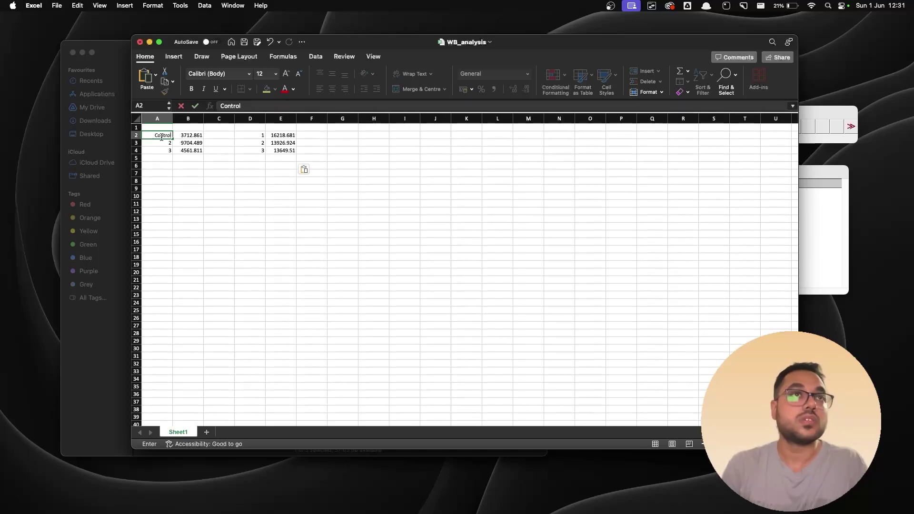
pyautogui.press('Return')
pyautogui.write('T')
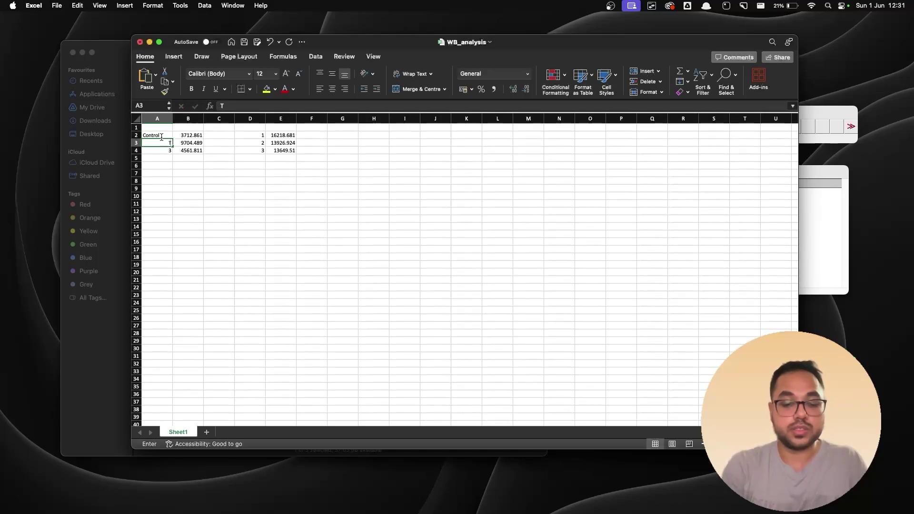
pyautogui.write('est 1')
pyautogui.press('Return')
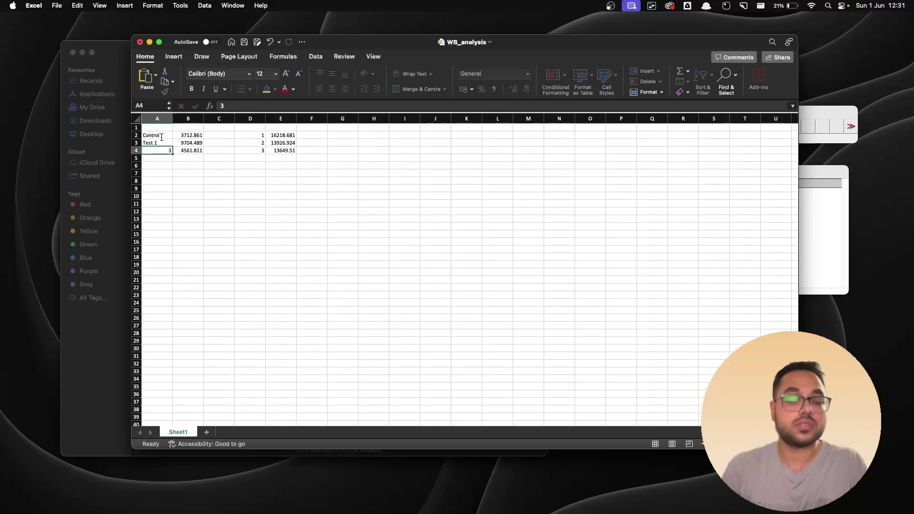
pyautogui.write('Test 1')
pyautogui.press('BackSpace')
pyautogui.write('2')
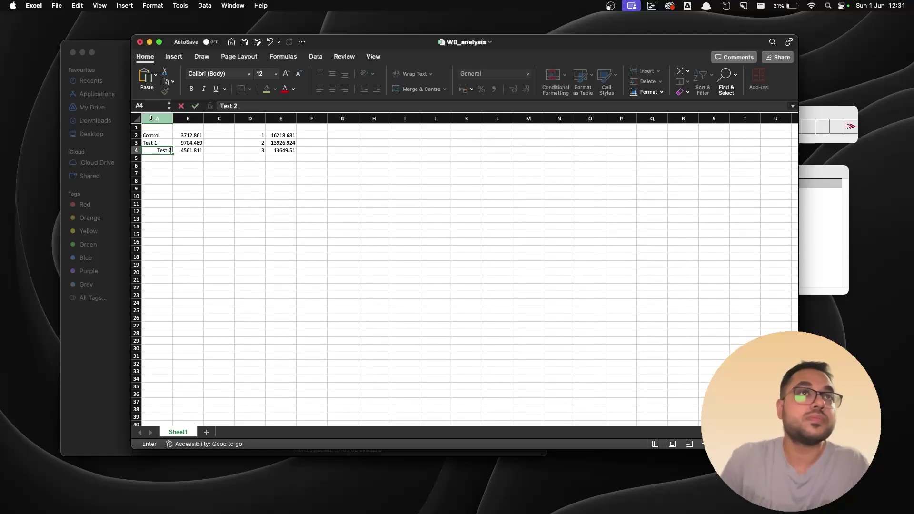
pyautogui.click(222, 155)
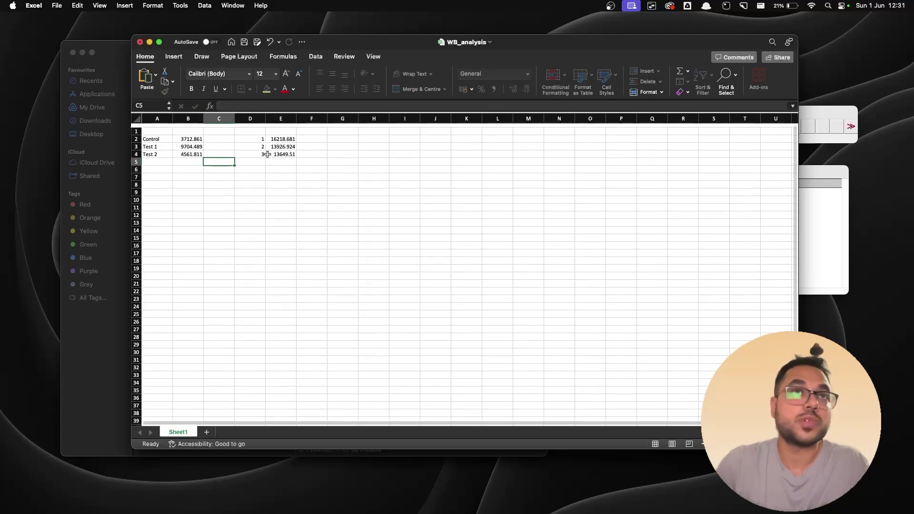
# - Add the headers protein_x in B1 and GAPDH in E1, then select each value column
pyautogui.click(194, 129)
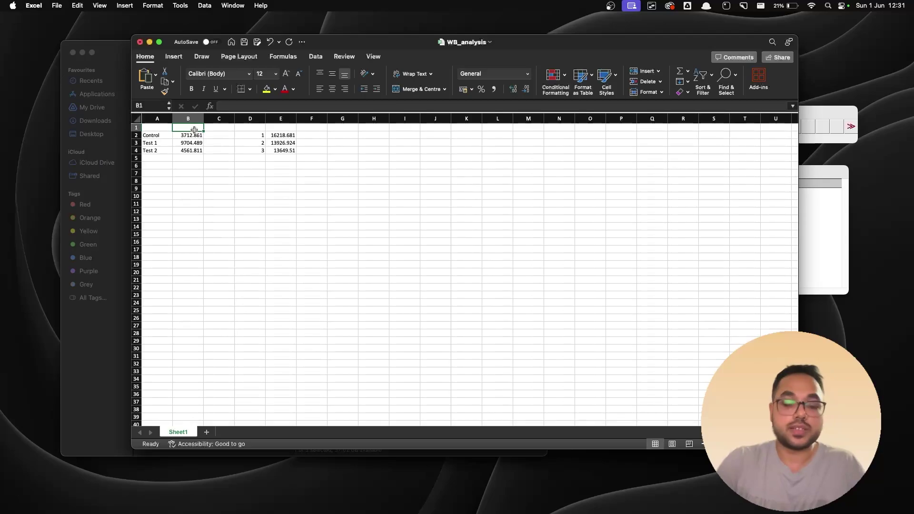
pyautogui.write('protein_x')
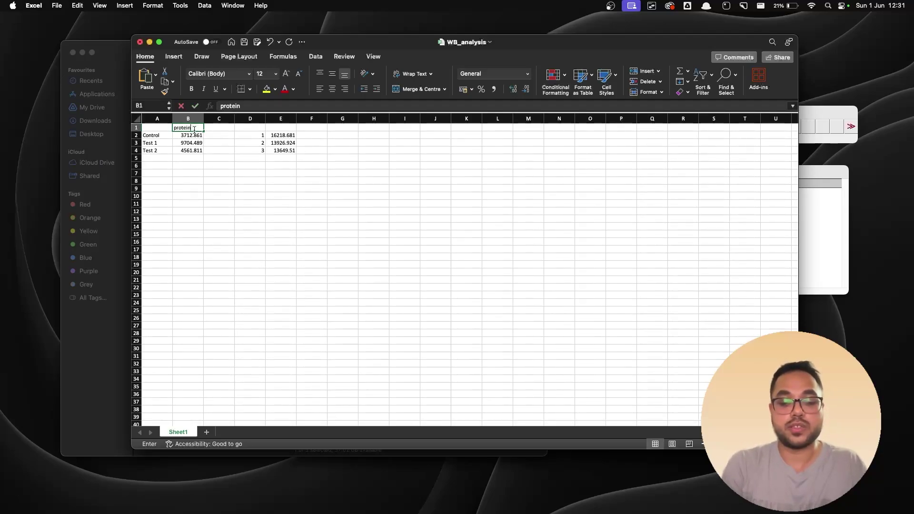
pyautogui.click(288, 128)
pyautogui.write('GAPDH')
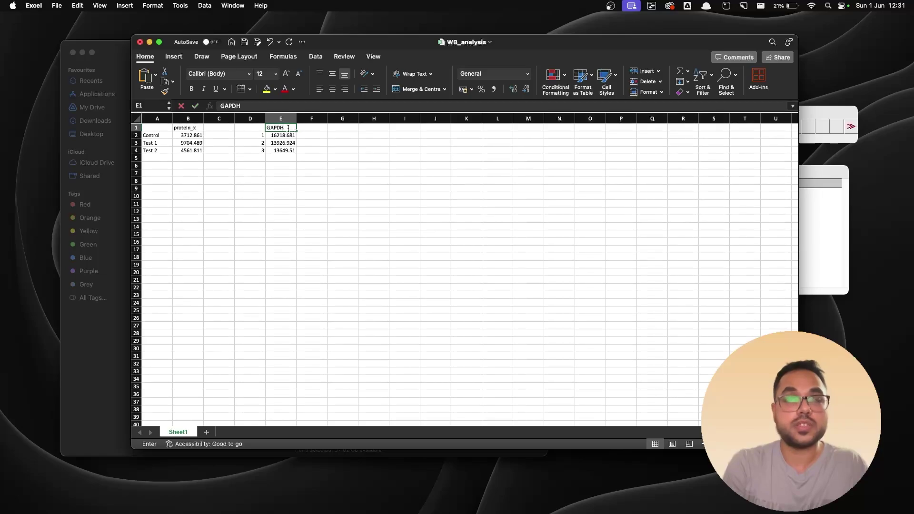
pyautogui.click(220, 150)
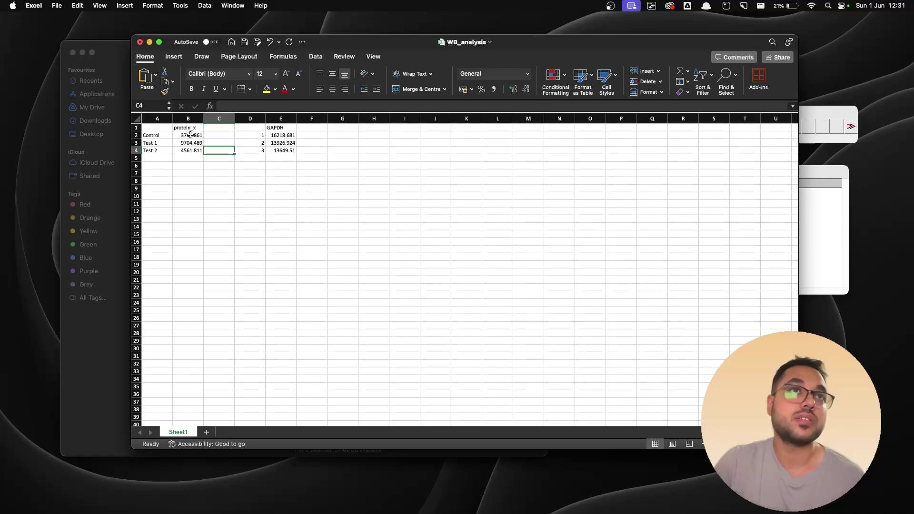
pyautogui.moveTo(188, 136); pyautogui.dragTo(195, 148)
pyautogui.click(218, 151)
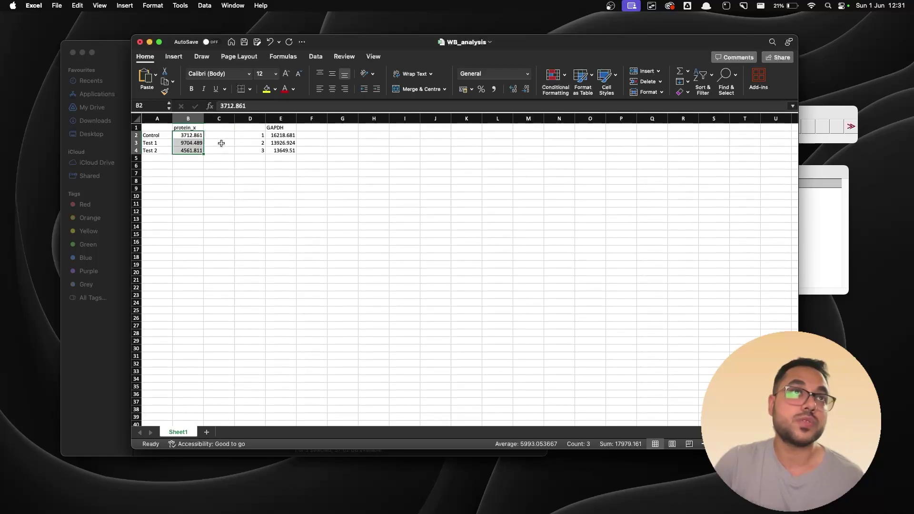
pyautogui.moveTo(285, 136)
pyautogui.mouseDown()
pyautogui.moveTo(253, 143)
pyautogui.moveTo(285, 151)
pyautogui.mouseUp()
# - Enter the formula =B2/B$2 in C2, with the divisor row locked
pyautogui.click(221, 137)
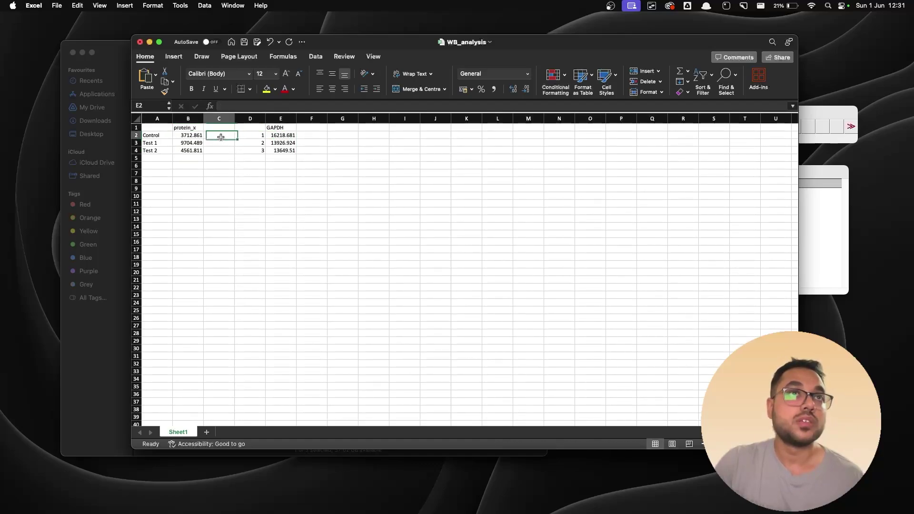
pyautogui.write('=')
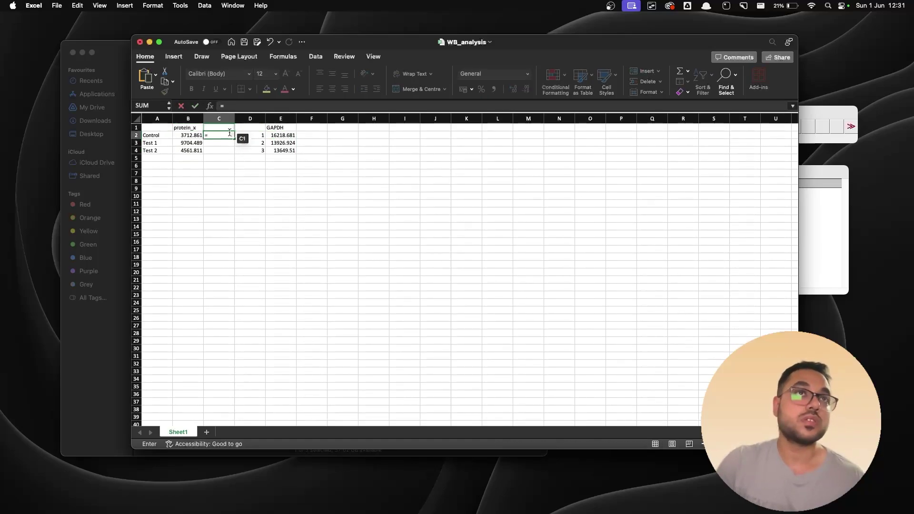
pyautogui.click(184, 136)
pyautogui.write('/')
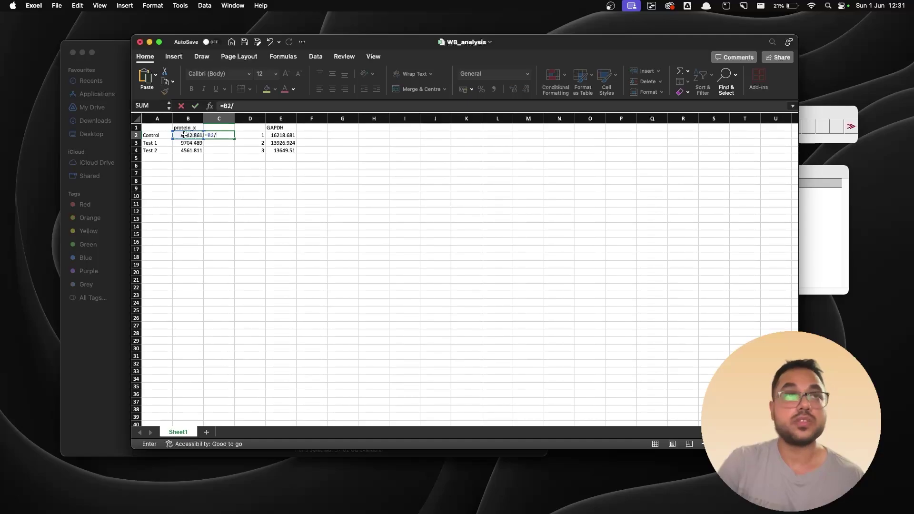
pyautogui.click(184, 136)
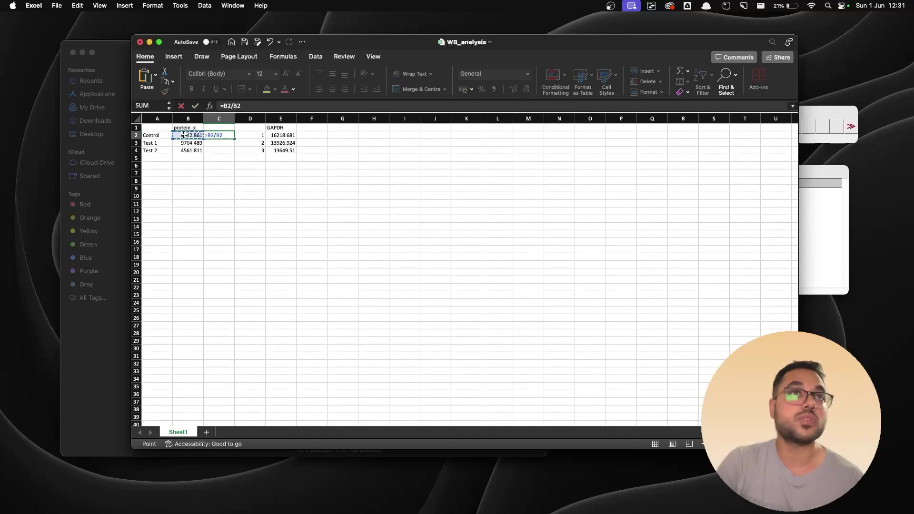
pyautogui.click(237, 106)
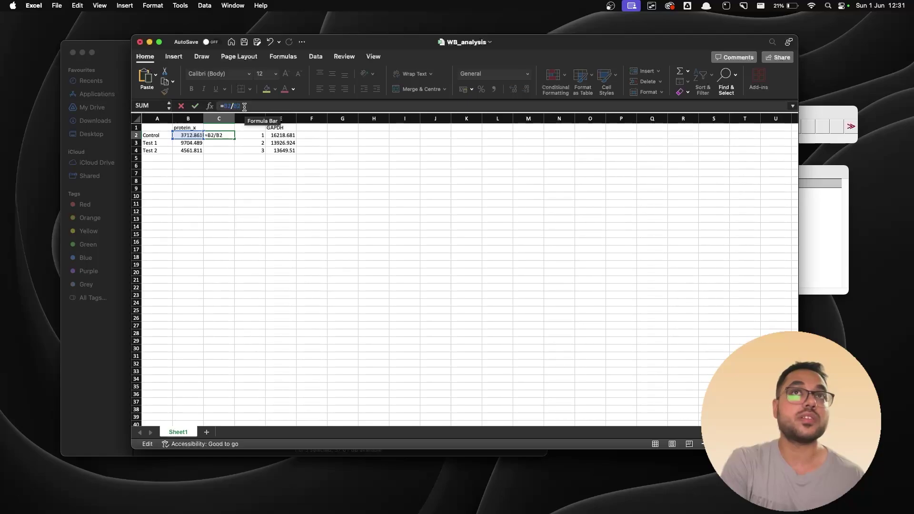
pyautogui.press('F4')
pyautogui.press('F4')
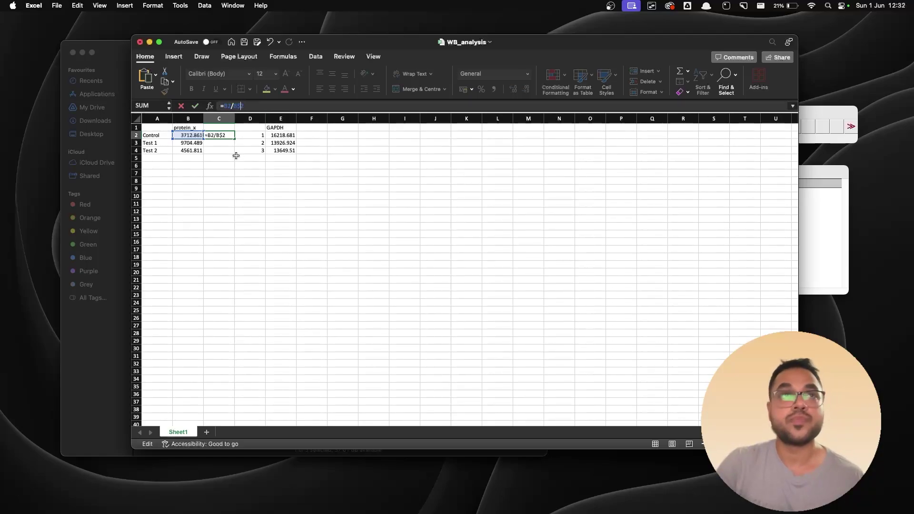
pyautogui.press('Return')
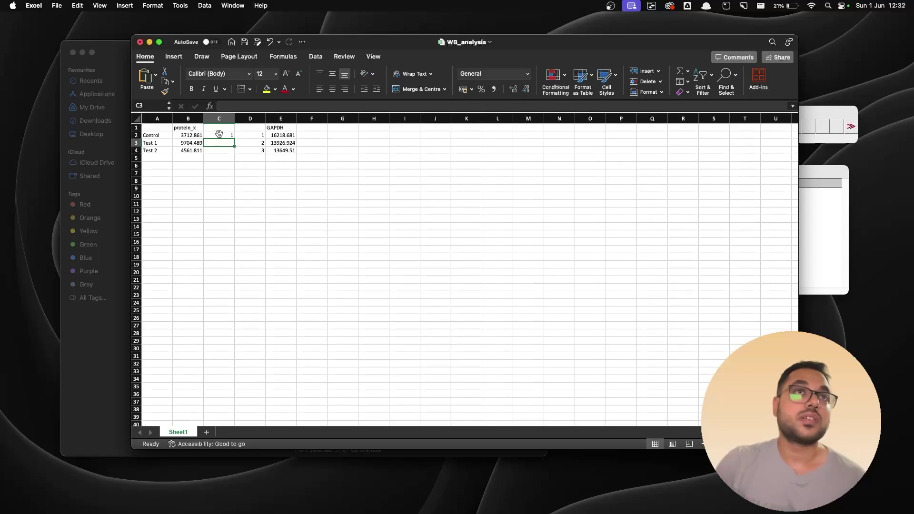
# - Fill the ratio down to C4, giving 1, 2.61374961 and 1.22865117, and check the formulas
pyautogui.click(219, 135)
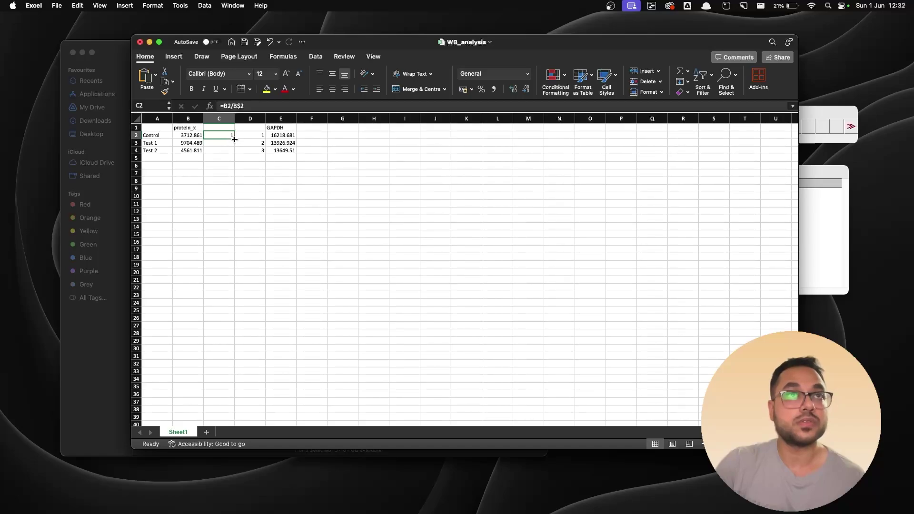
pyautogui.moveTo(234, 138); pyautogui.dragTo(235, 152)
pyautogui.click(219, 172)
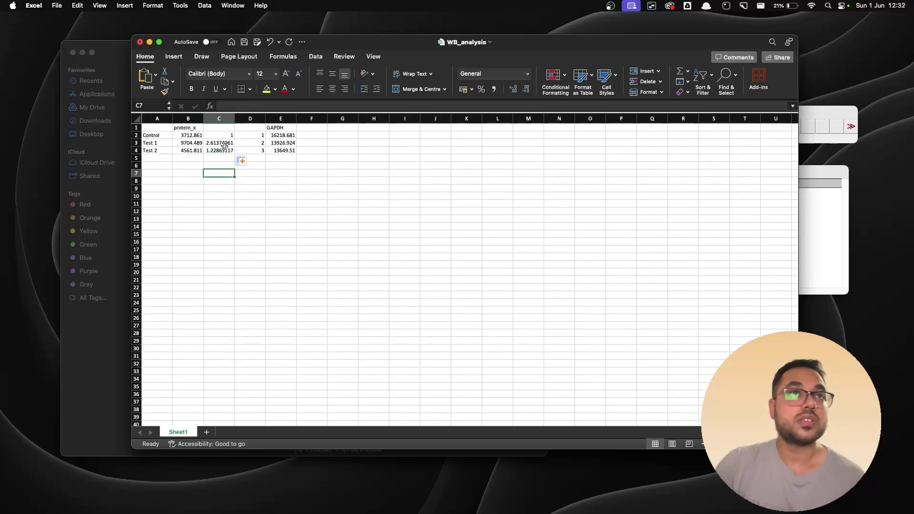
pyautogui.click(224, 144)
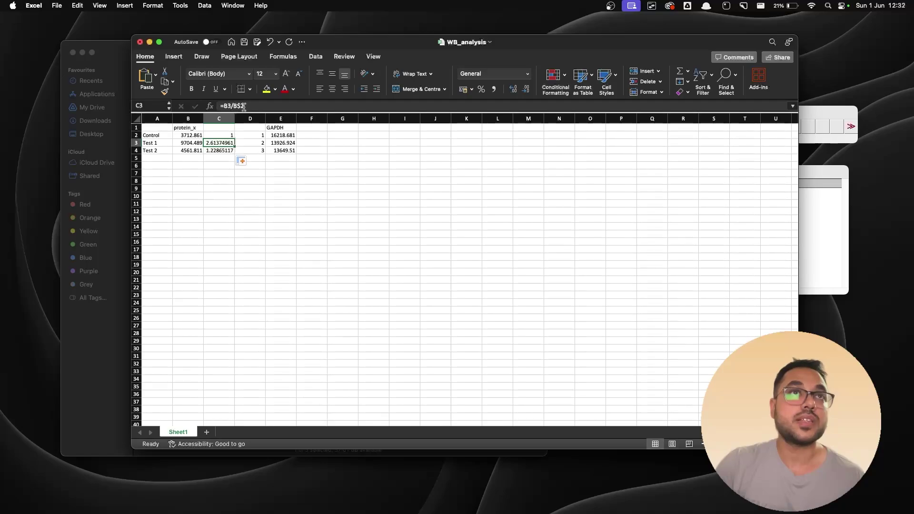
pyautogui.click(224, 151)
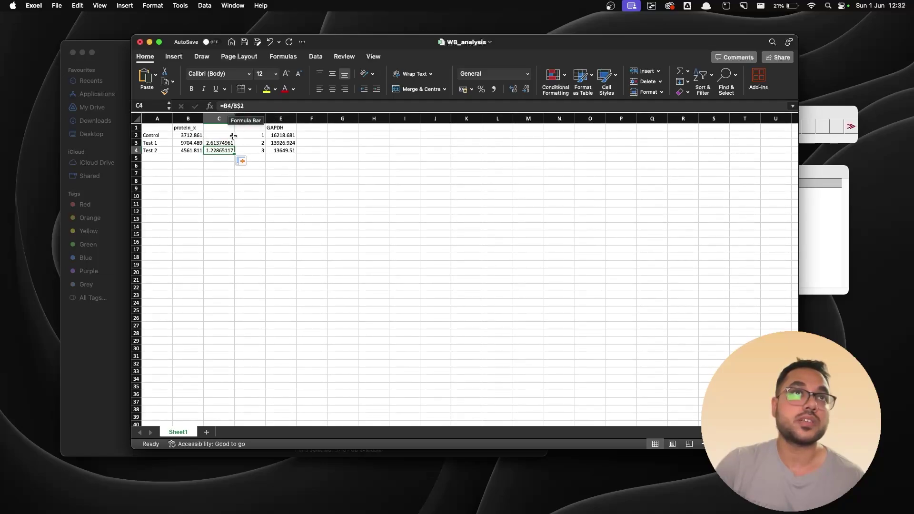
pyautogui.click(224, 143)
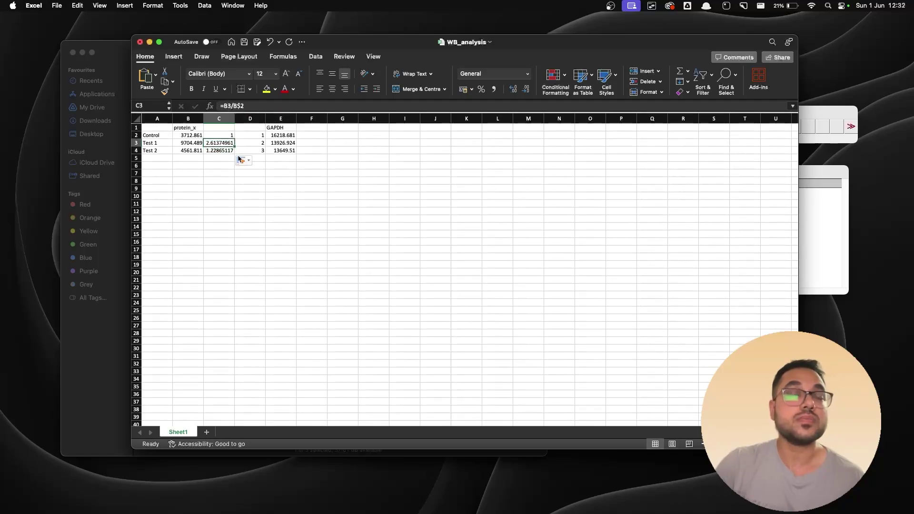
pyautogui.click(312, 136)
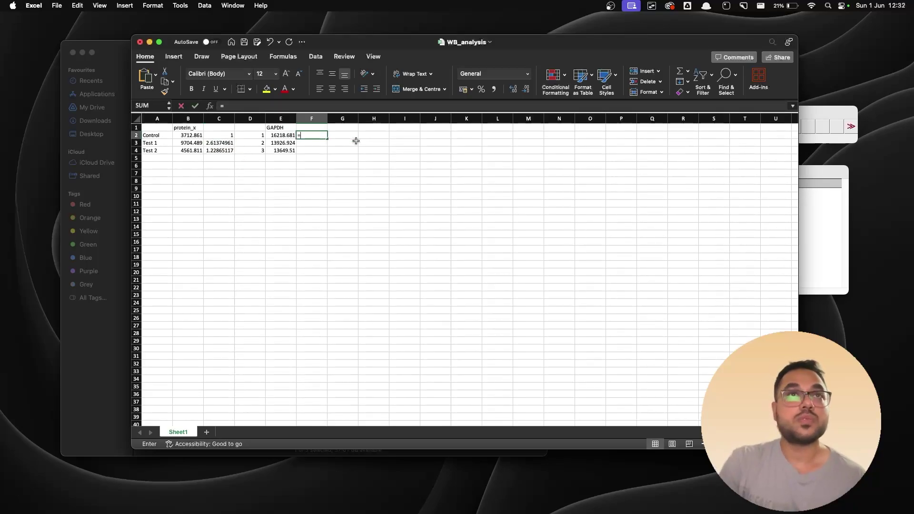
# - Enter the formula =E2/E$2 in F2 to normalize GAPDH to Control
pyautogui.write('=')
pyautogui.click(291, 137)
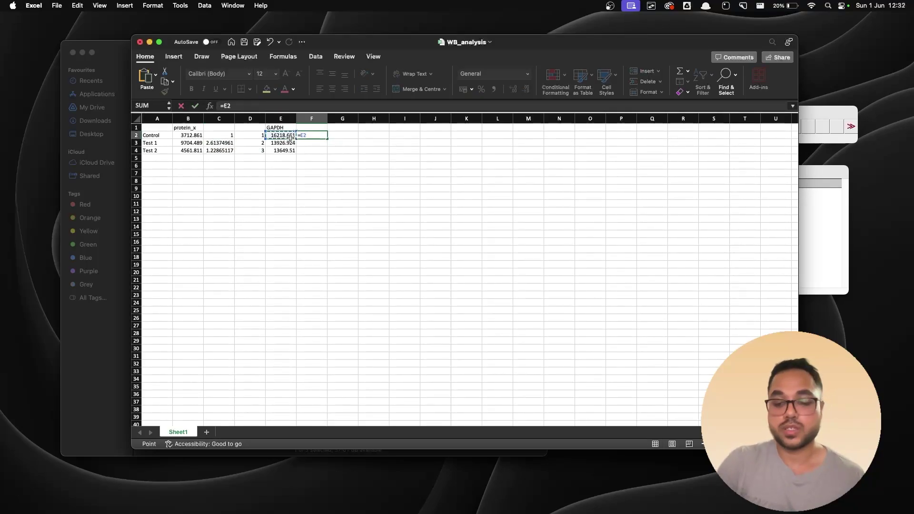
pyautogui.write('/')
pyautogui.click(290, 137)
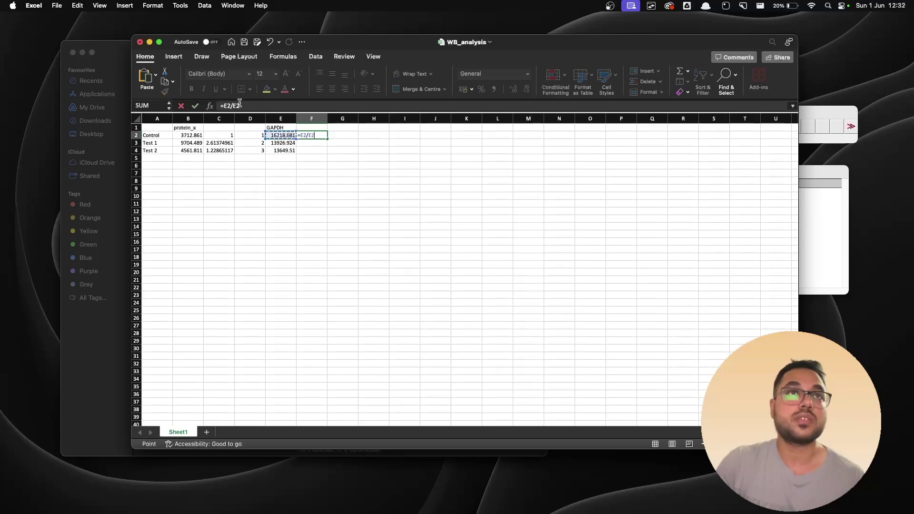
pyautogui.click(235, 105)
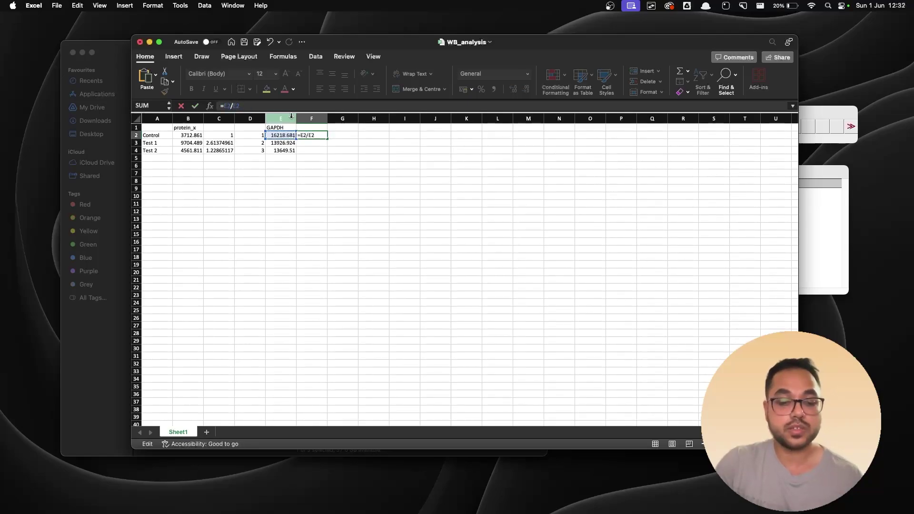
pyautogui.write('$')
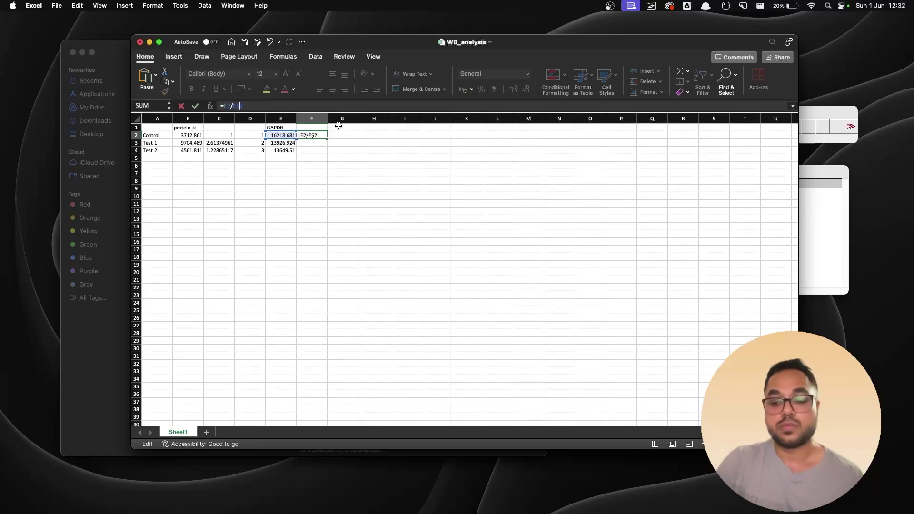
pyautogui.press('Return')
# - Fill the formula down to F4, giving 1, 0.85869646 and 0.84159187
pyautogui.click(321, 136)
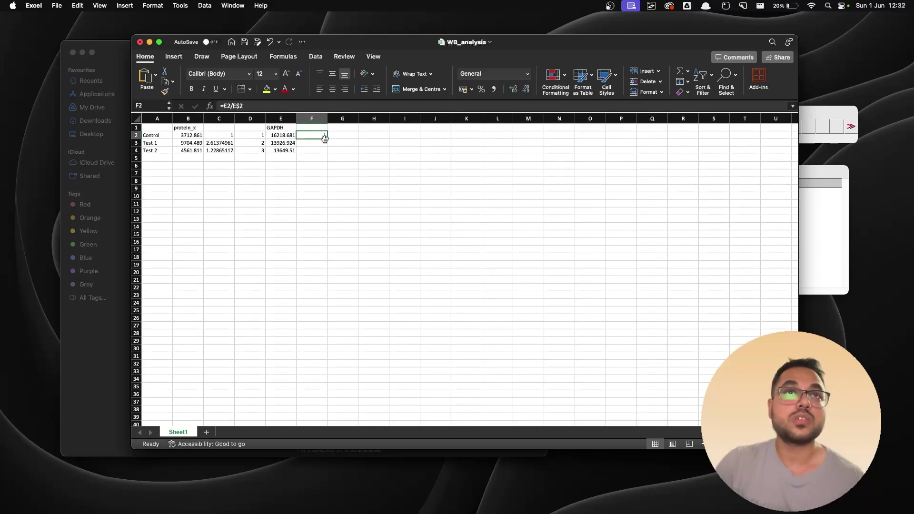
pyautogui.moveTo(326, 139); pyautogui.dragTo(326, 152)
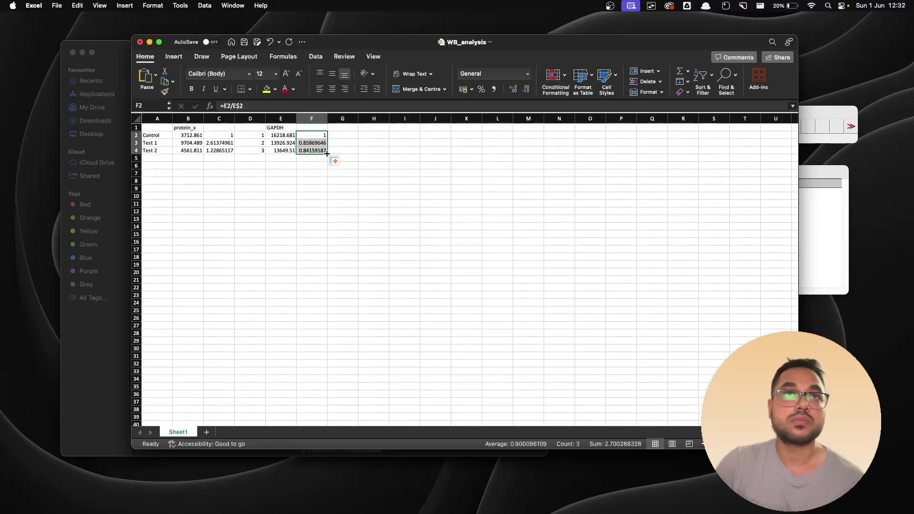
pyautogui.click(348, 149)
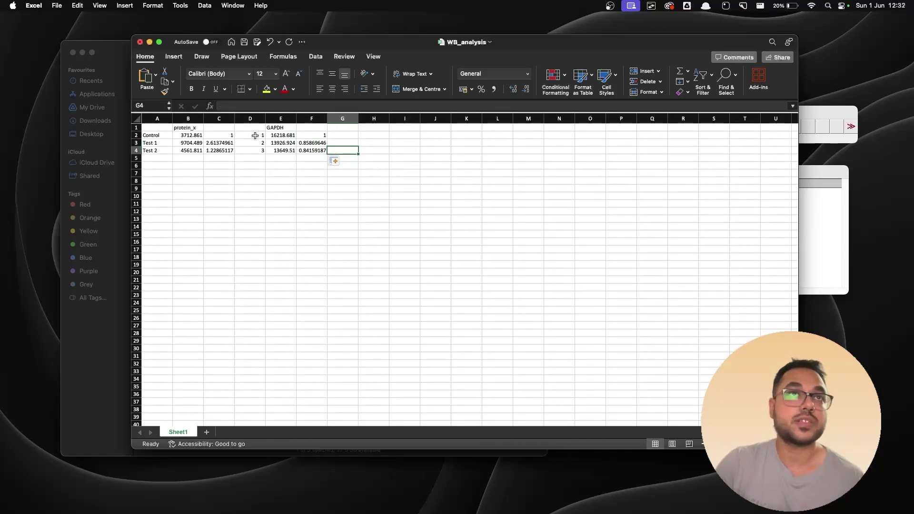
pyautogui.moveTo(259, 135); pyautogui.dragTo(259, 152)
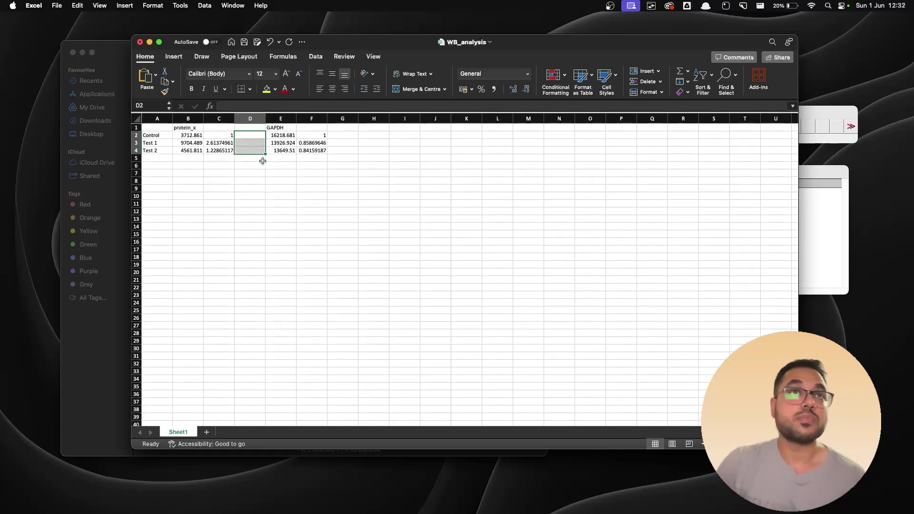
pyautogui.click(306, 196)
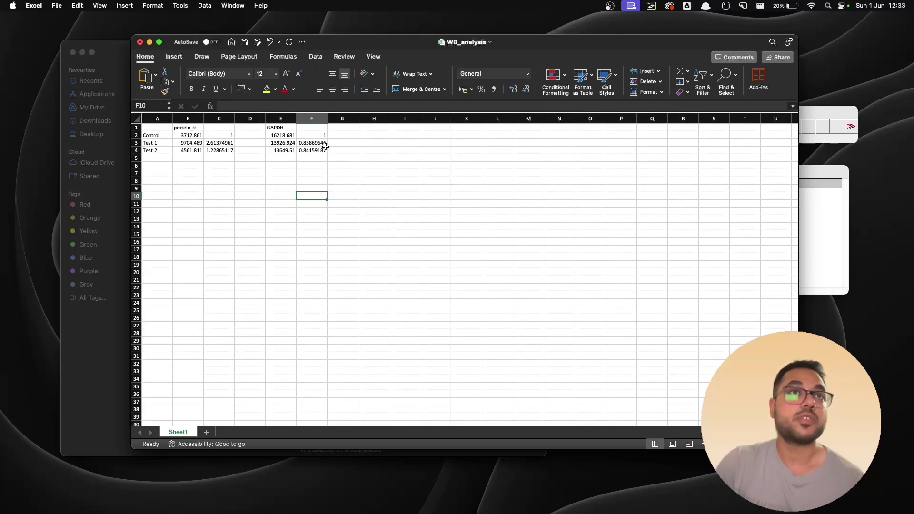
pyautogui.click(367, 137)
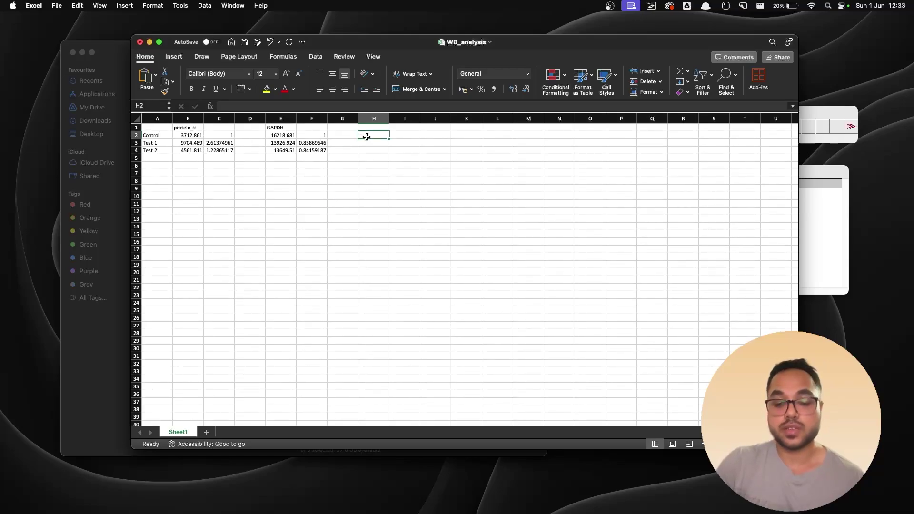
# - Add the header 'relative norm int' in H1 and review the C2 and F2 formulas
pyautogui.press('Up')
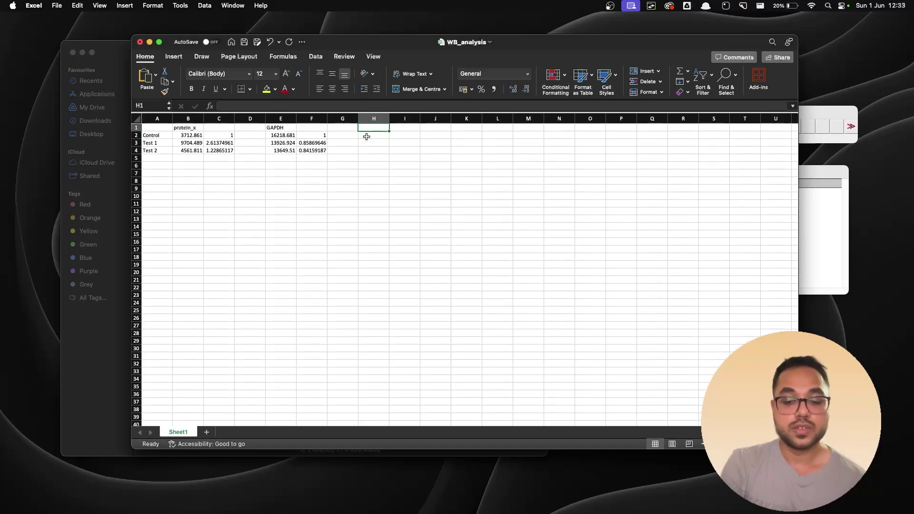
pyautogui.write('relative')
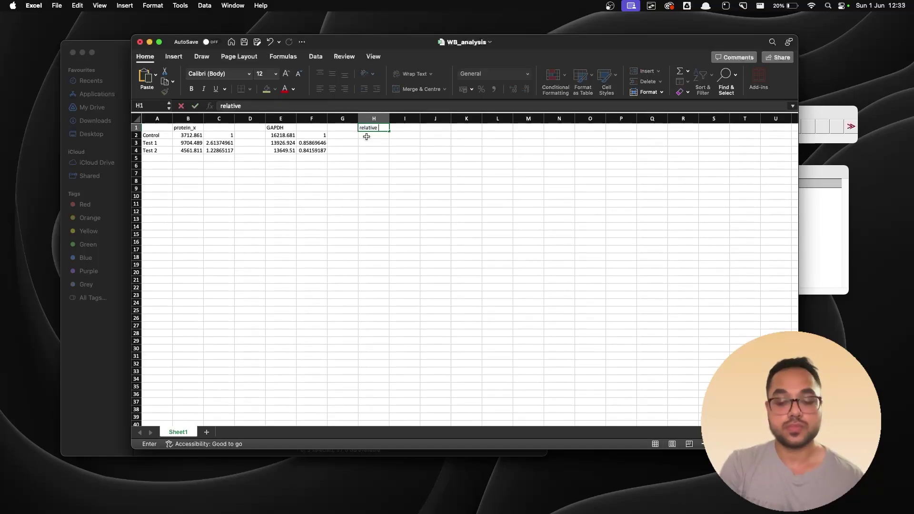
pyautogui.write(' norm int')
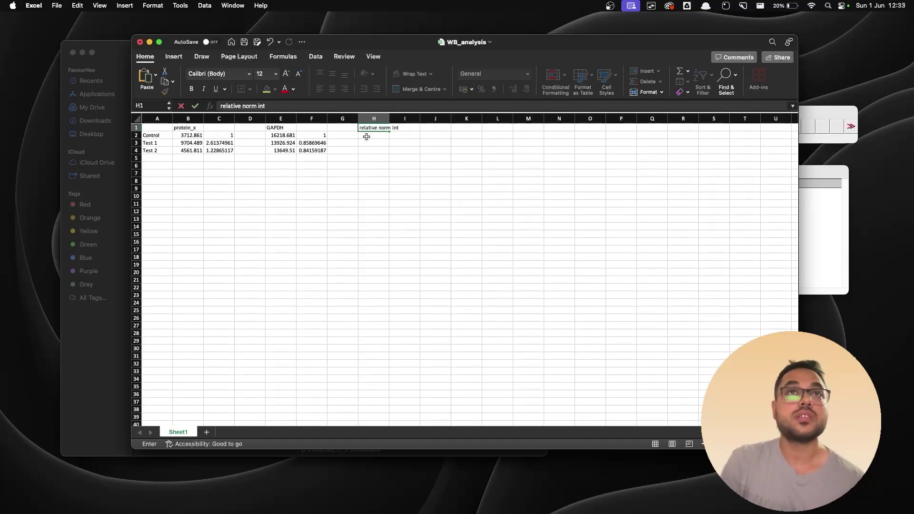
pyautogui.press('Return')
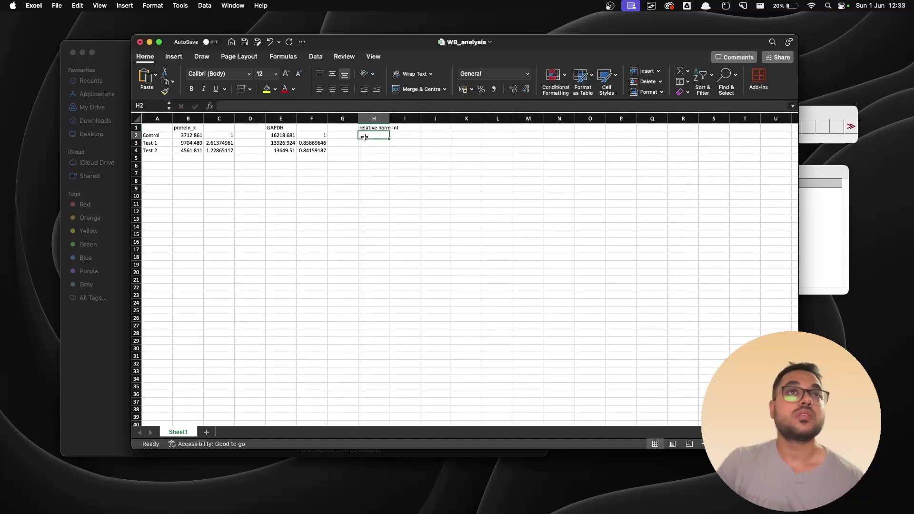
pyautogui.click(210, 136)
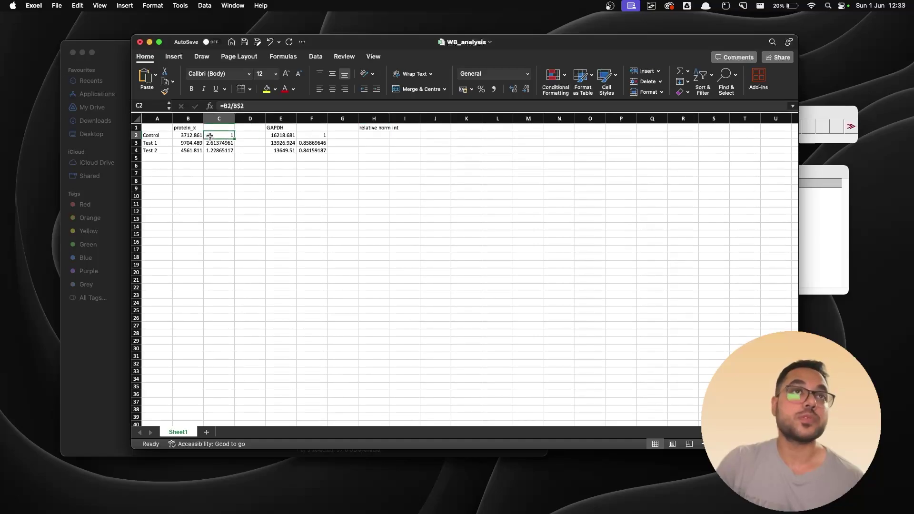
pyautogui.click(321, 136)
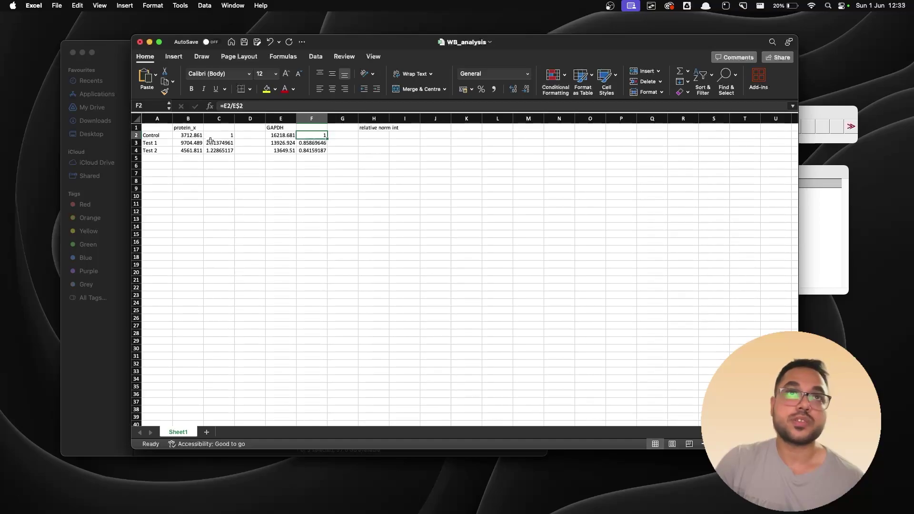
# - Enter =C2/F2 in H2 and fill to H4, giving 1, 3.04385744 and 1.45991331
pyautogui.click(382, 134)
pyautogui.write('=')
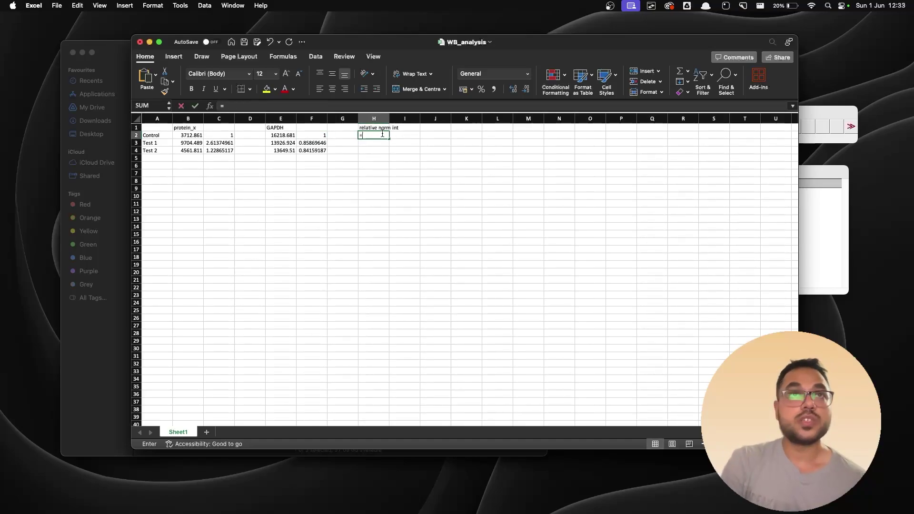
pyautogui.click(219, 135)
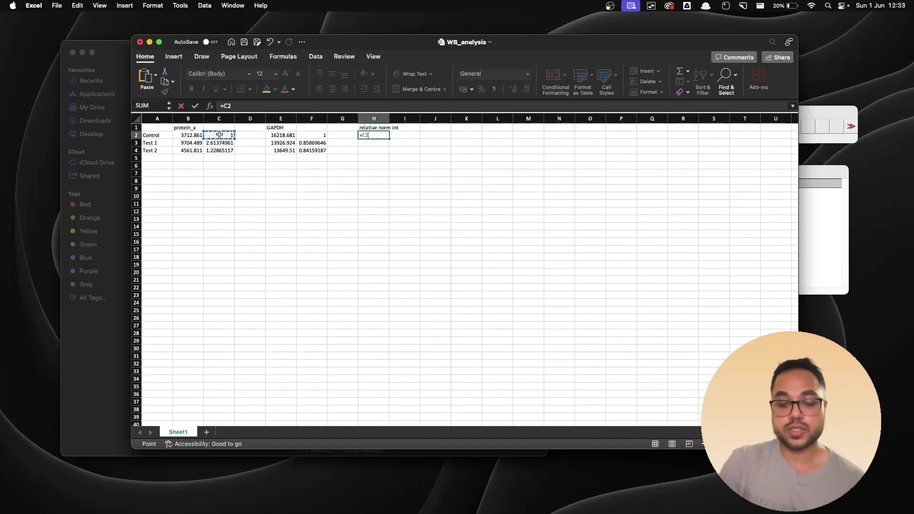
pyautogui.write('/')
pyautogui.click(318, 136)
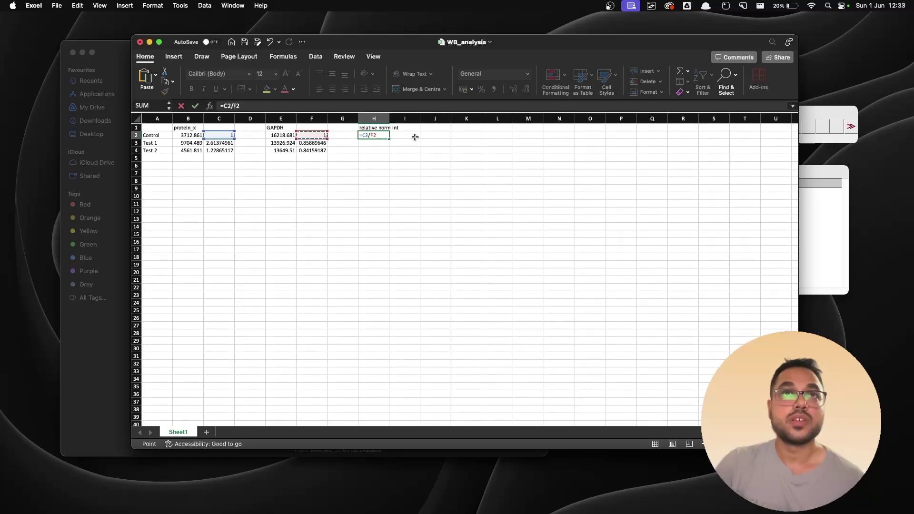
pyautogui.press('Return')
pyautogui.click(380, 135)
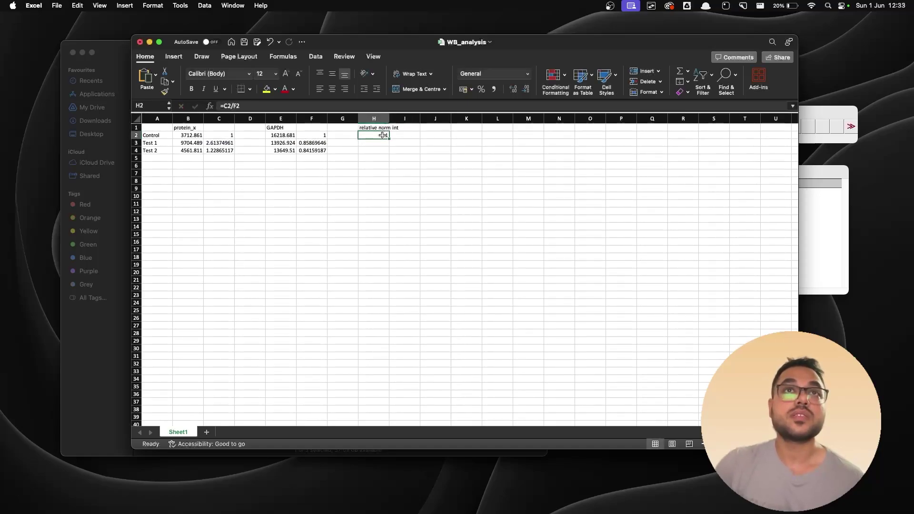
pyautogui.moveTo(389, 139); pyautogui.dragTo(390, 153)
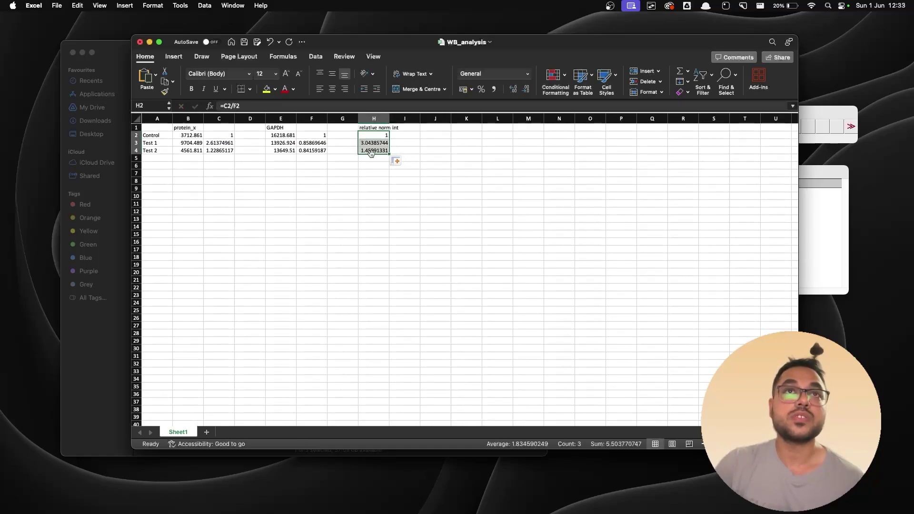
pyautogui.click(447, 157)
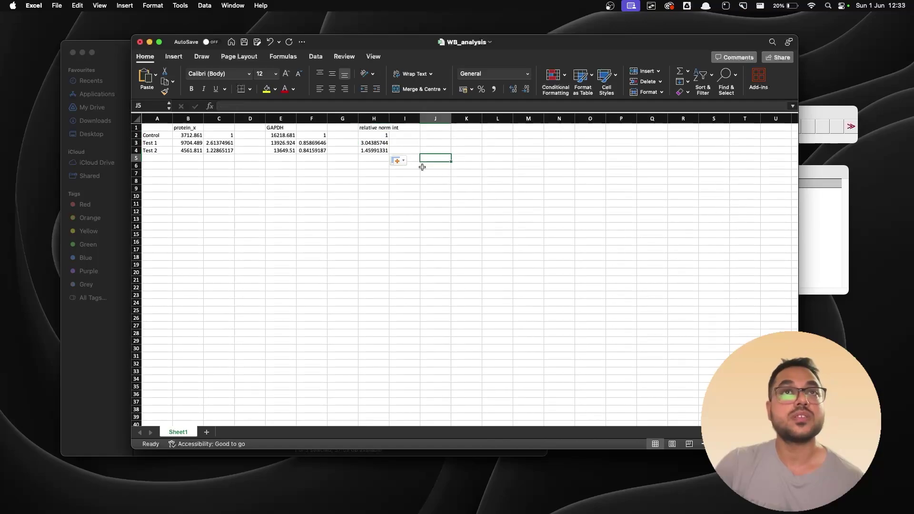
pyautogui.moveTo(376, 136); pyautogui.dragTo(375, 150)
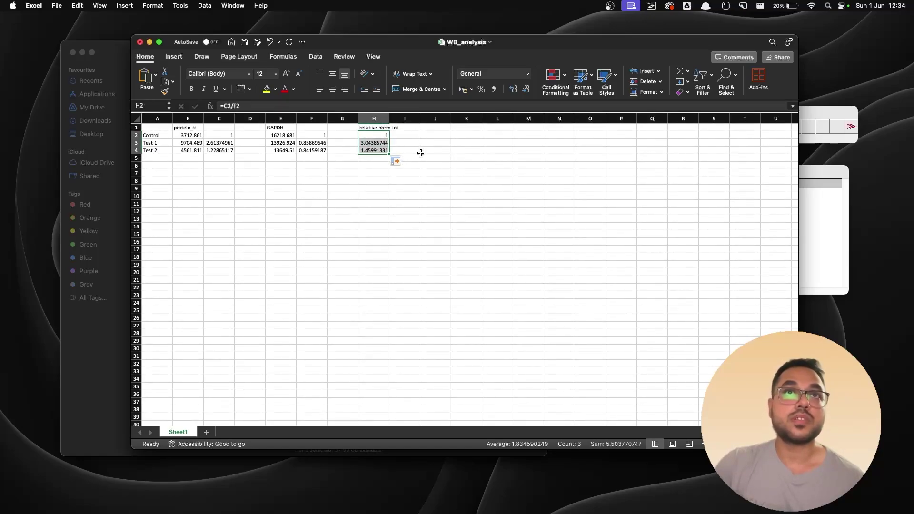
# - Insert a clustered column chart of H2:H4 and place it below the table over columns C–G
pyautogui.click(174, 56)
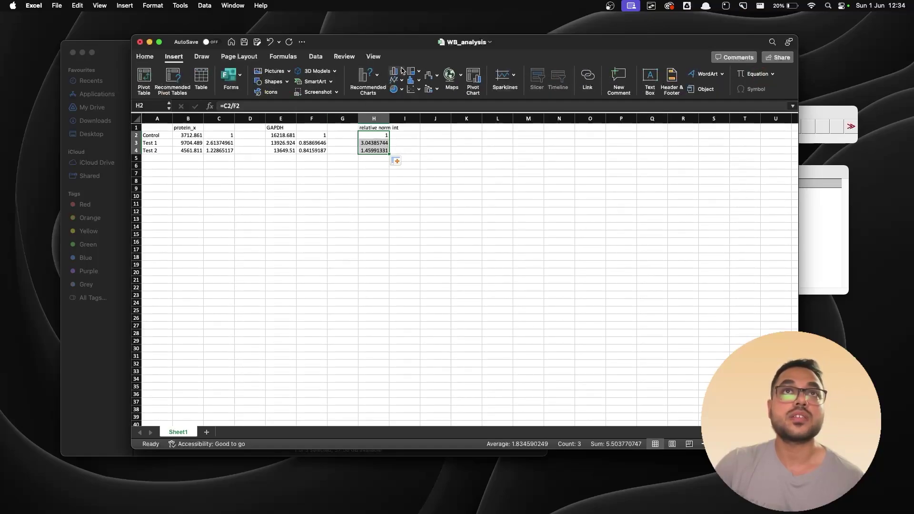
pyautogui.click(402, 72)
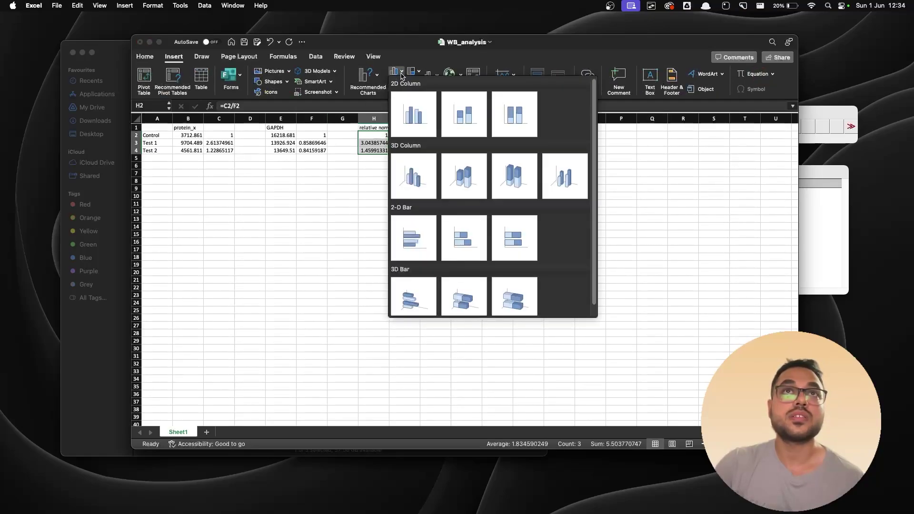
pyautogui.click(412, 125)
pyautogui.moveTo(422, 230); pyautogui.dragTo(266, 209)
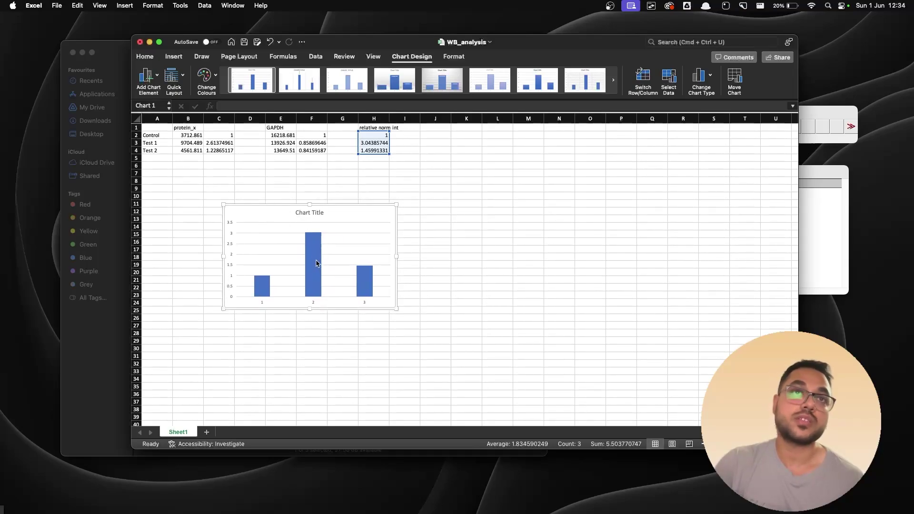